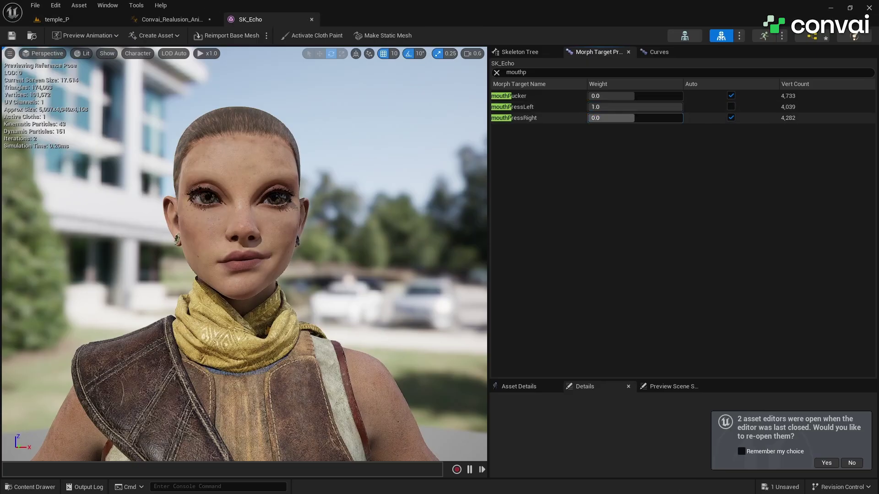
# Preview the mouthPressRight morph target on SK_Echo and select the FACIAL_Tongue4 bone in its skeleton.
pyautogui.moveTo(632, 118)
pyautogui.mouseDown()
pyautogui.moveTo(665, 118)
pyautogui.moveTo(679, 107)
pyautogui.moveTo(641, 106)
pyautogui.mouseUp()
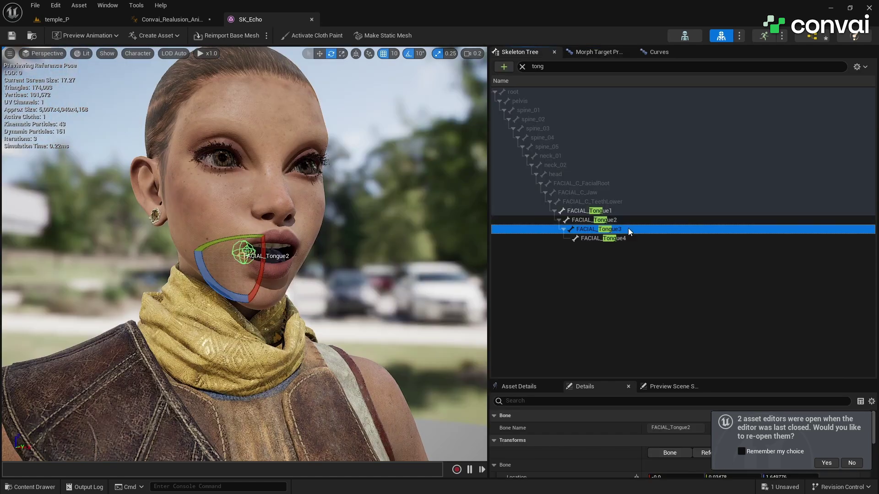
pyautogui.click(626, 238)
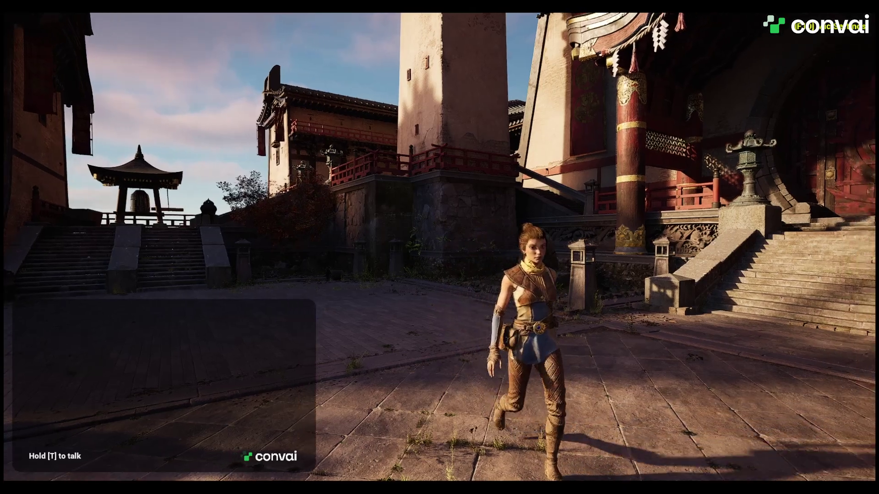
pyautogui.press('t')
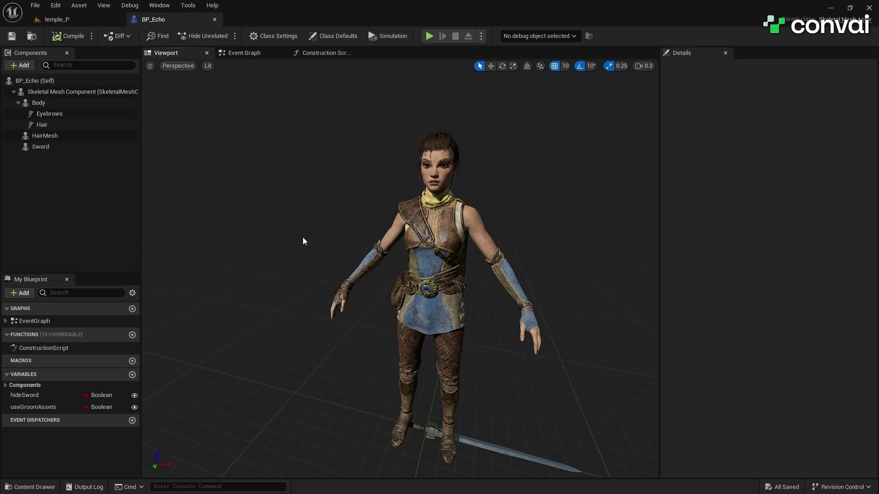
pyautogui.click(92, 215)
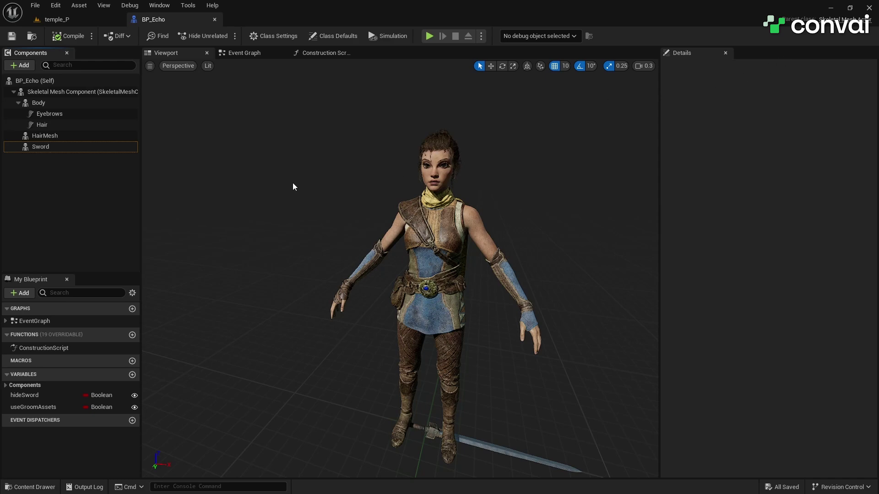
# Return to the temple_P level and create a folder named ConvaiIntegration in the project's Content folder.
pyautogui.click(70, 21)
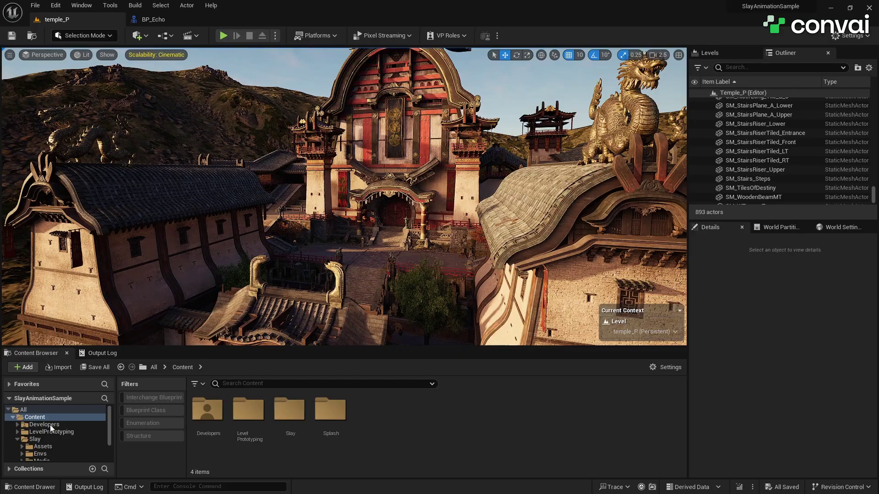
pyautogui.click(35, 417)
pyautogui.rightClick(412, 457)
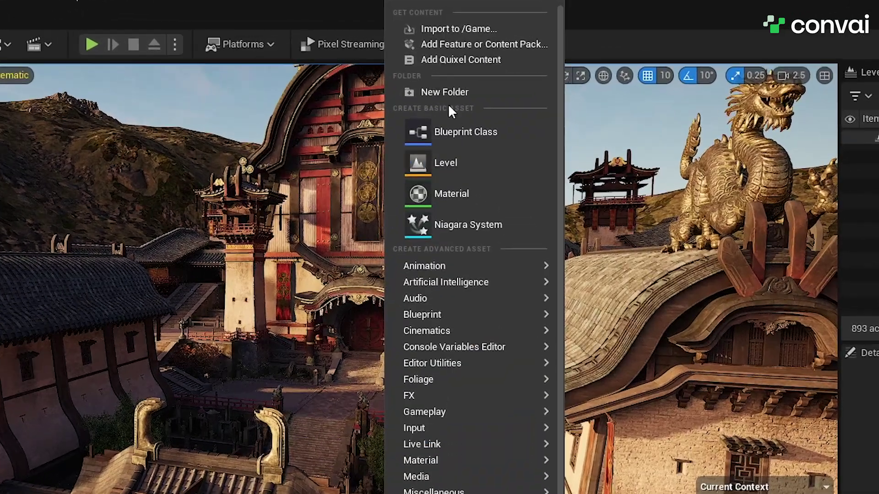
pyautogui.click(446, 93)
pyautogui.write('C')
pyautogui.write('onvaiInteg')
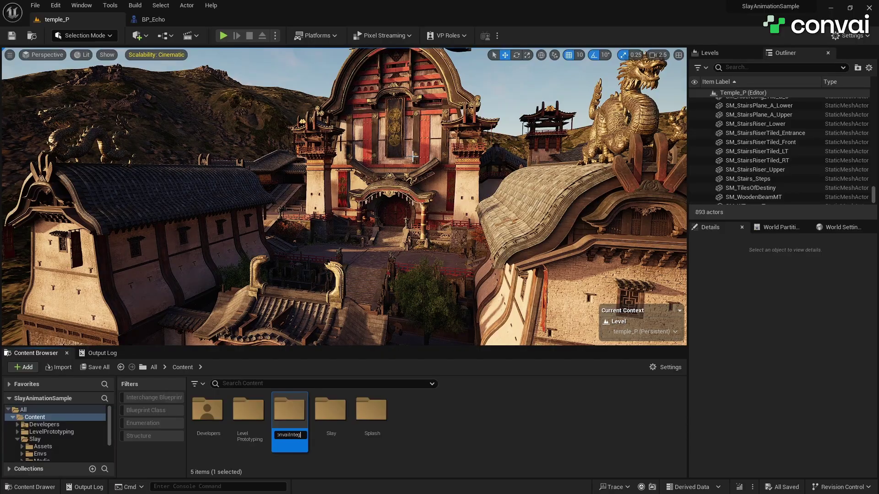
pyautogui.write('ration')
pyautogui.press('Return')
# In the ConvaiIntegration folder, create a Blueprint class with ConvaiBaseCharacter as parent and name it BP_Echo_Convai.
pyautogui.doubleClick(207, 407)
pyautogui.rightClick(241, 411)
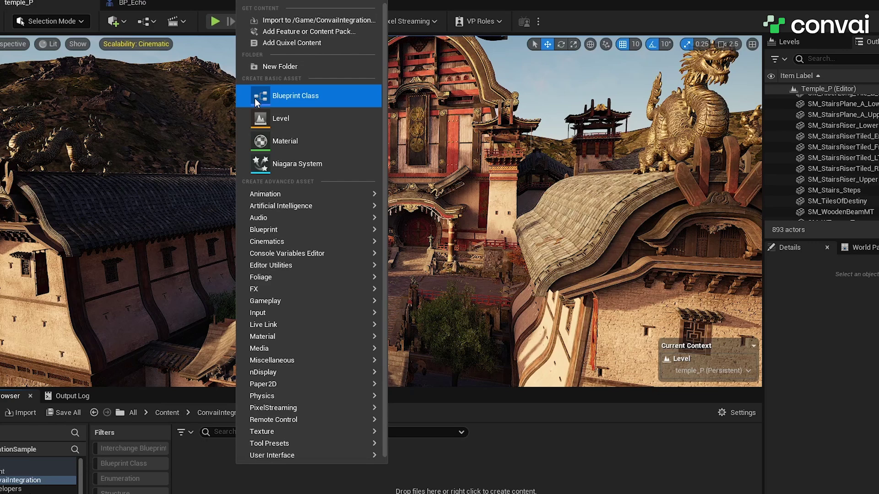
pyautogui.click(257, 97)
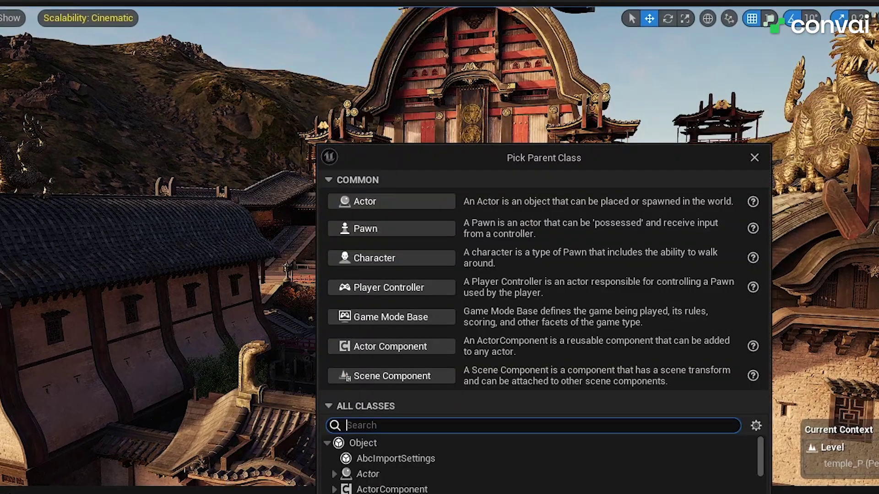
pyautogui.write('convaibas')
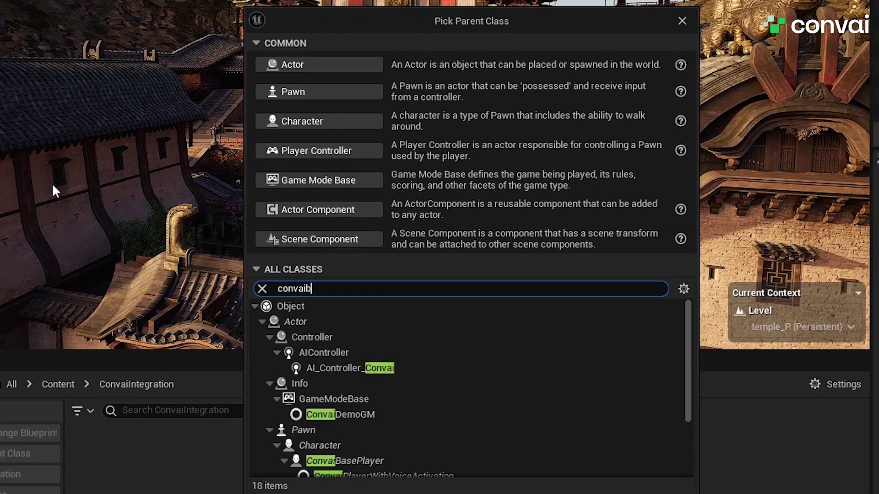
pyautogui.click(394, 385)
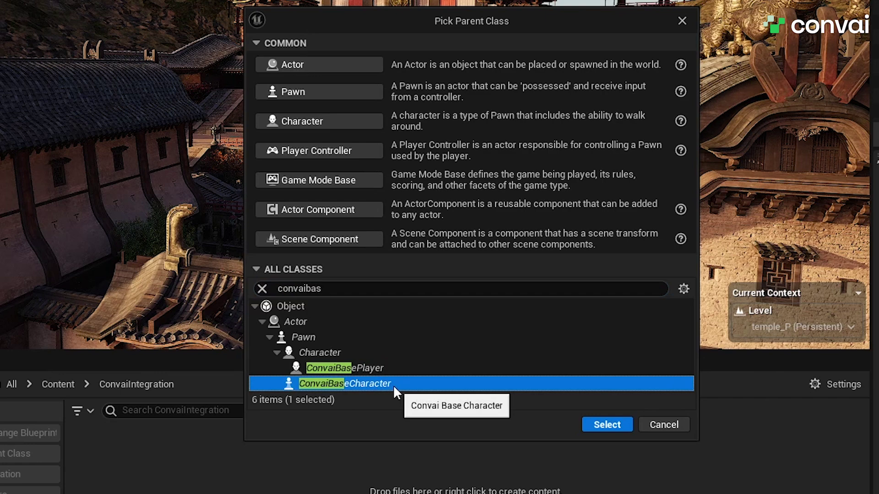
pyautogui.click(607, 424)
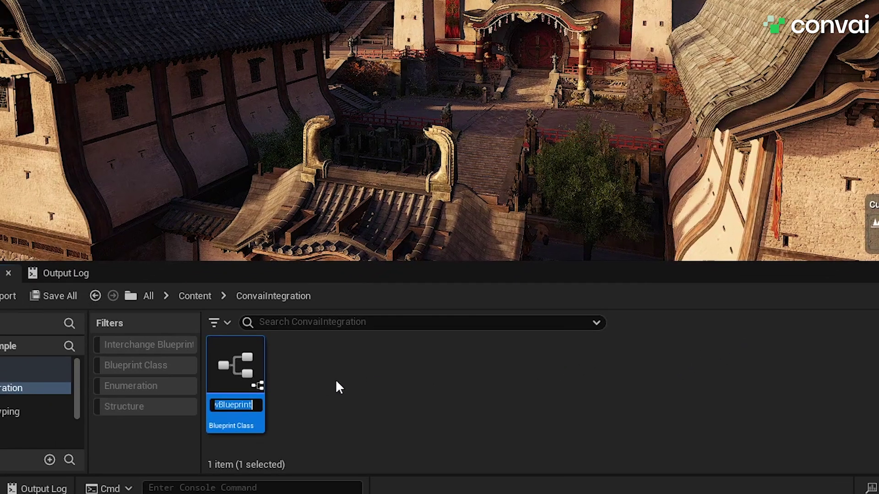
pyautogui.write('BP_E')
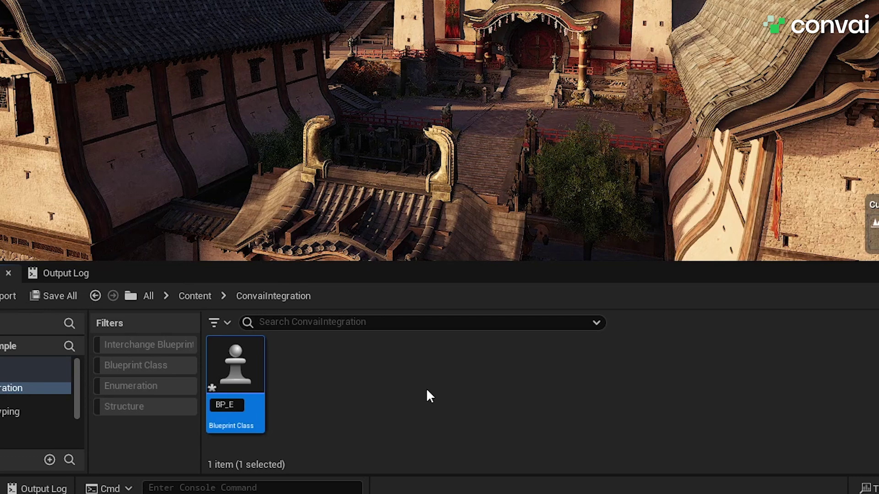
pyautogui.write('cho_Con')
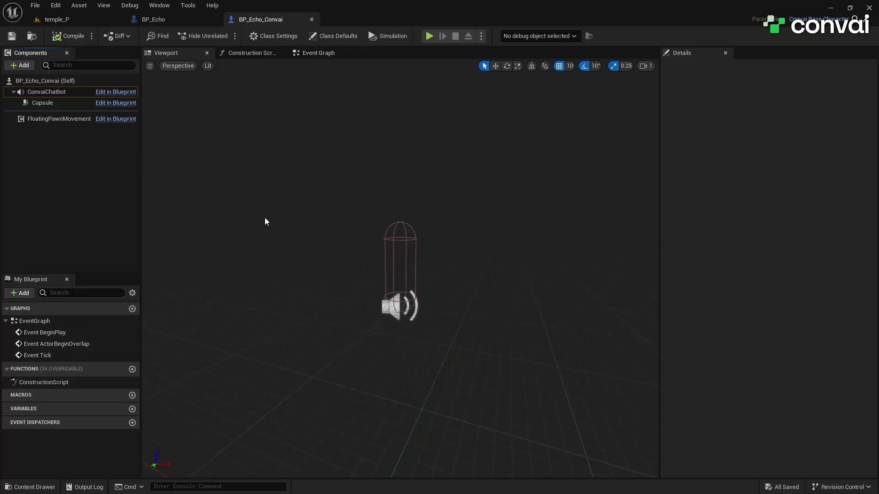
# Add a Skeletal Mesh component to BP_Echo_Convai and set its skeletal mesh asset to SK_Echo.
pyautogui.click(21, 65)
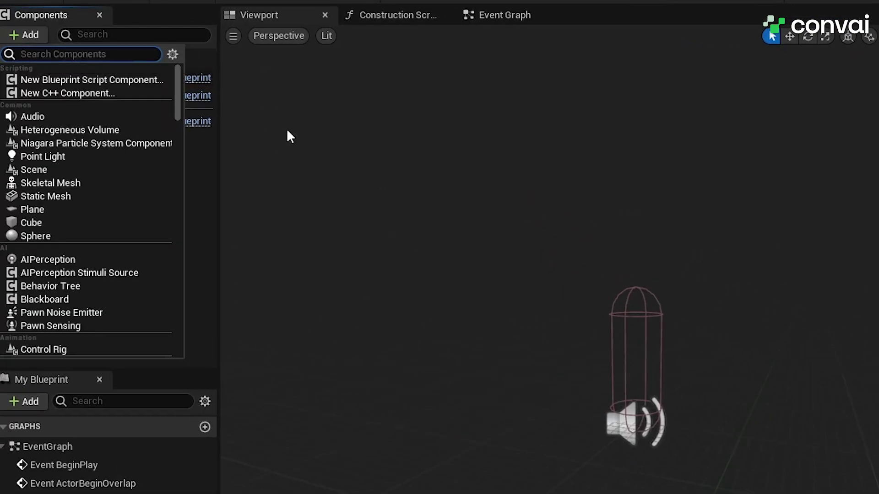
pyautogui.write('skeleta')
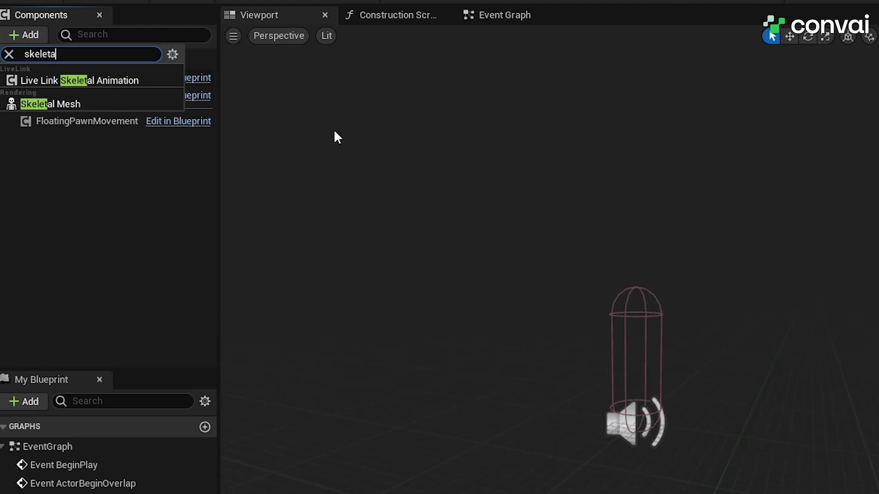
pyautogui.click(103, 104)
pyautogui.click(99, 168)
pyautogui.click(106, 116)
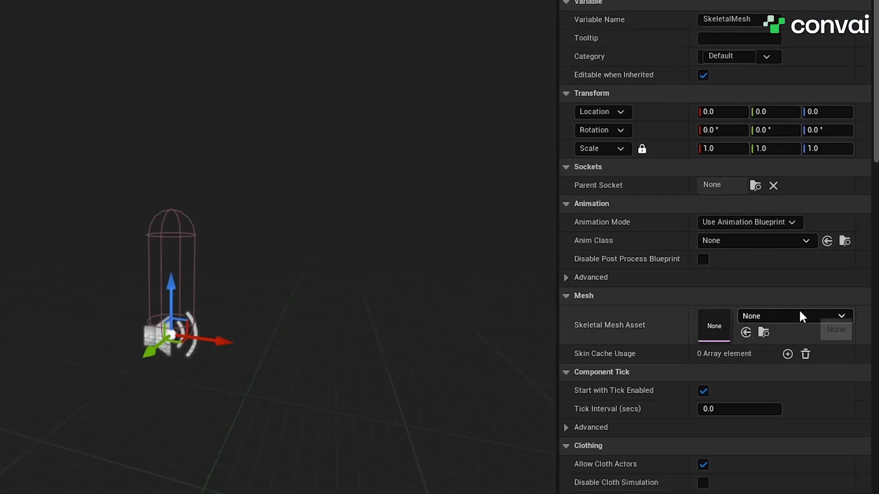
pyautogui.click(786, 317)
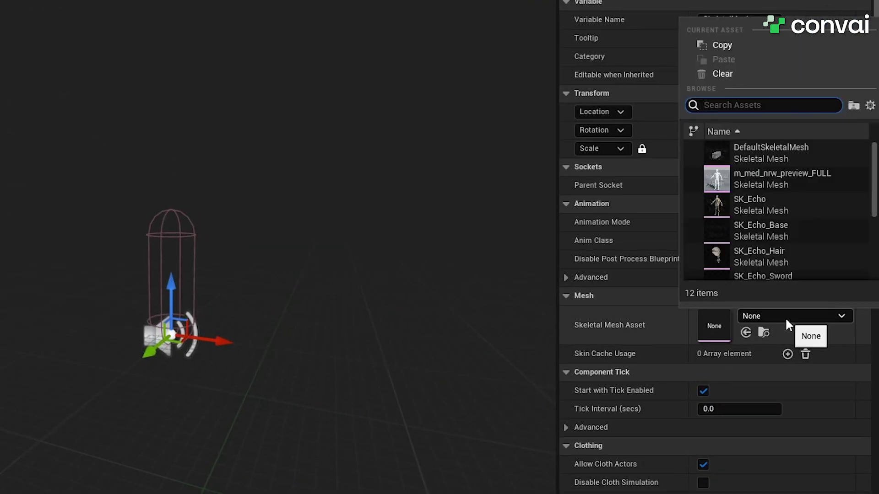
pyautogui.click(759, 200)
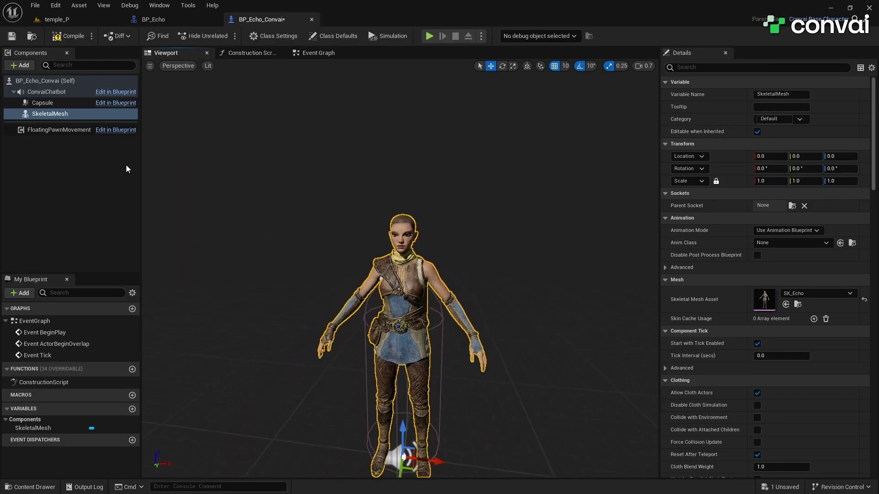
# Copy the Eyebrows and Hair components from BP_Echo into BP_Echo_Convai and attach them under the SkeletalMesh component.
pyautogui.click(174, 19)
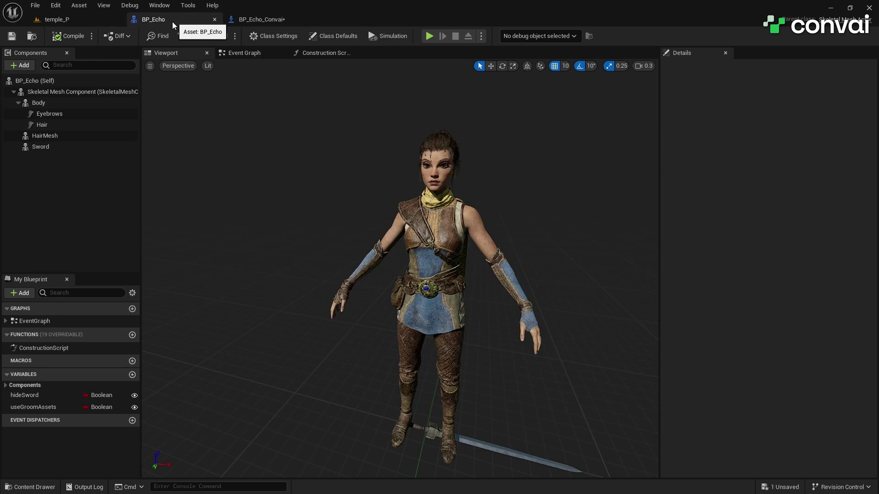
pyautogui.click(75, 118)
pyautogui.keyDown('ctrl'); pyautogui.click(71, 126); pyautogui.keyUp('ctrl')
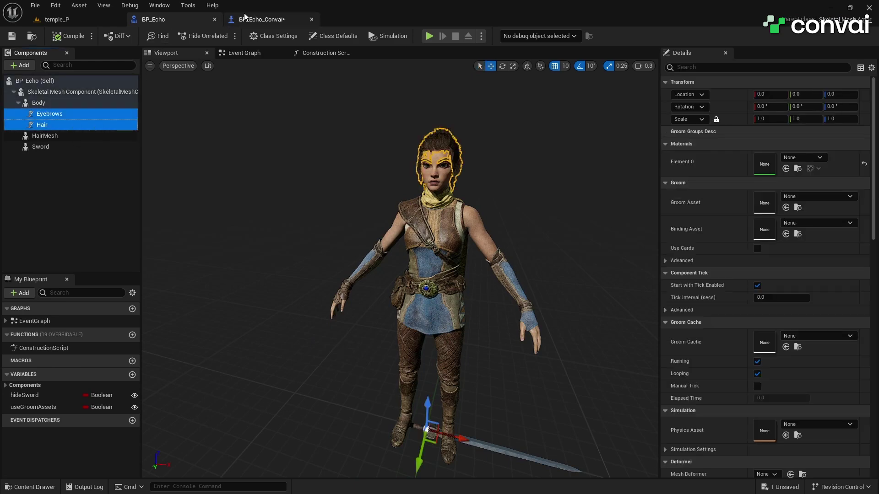
pyautogui.click(274, 19)
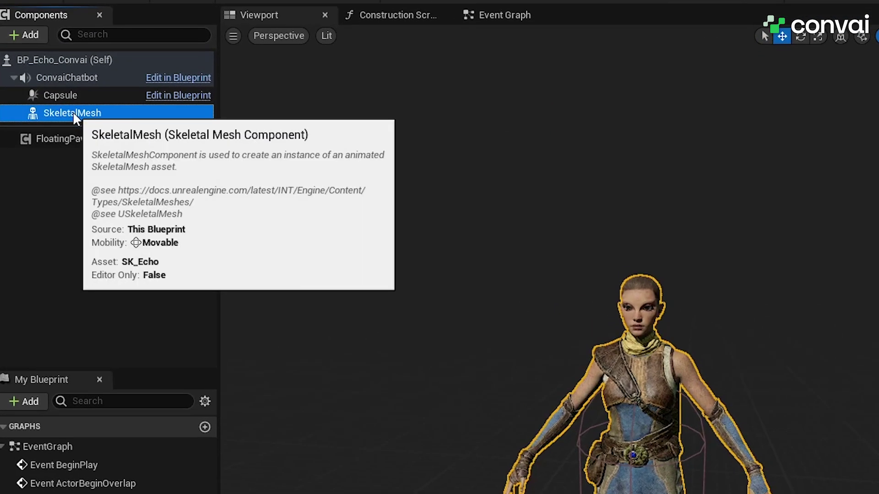
pyautogui.hotkey('ctrl', 'v')
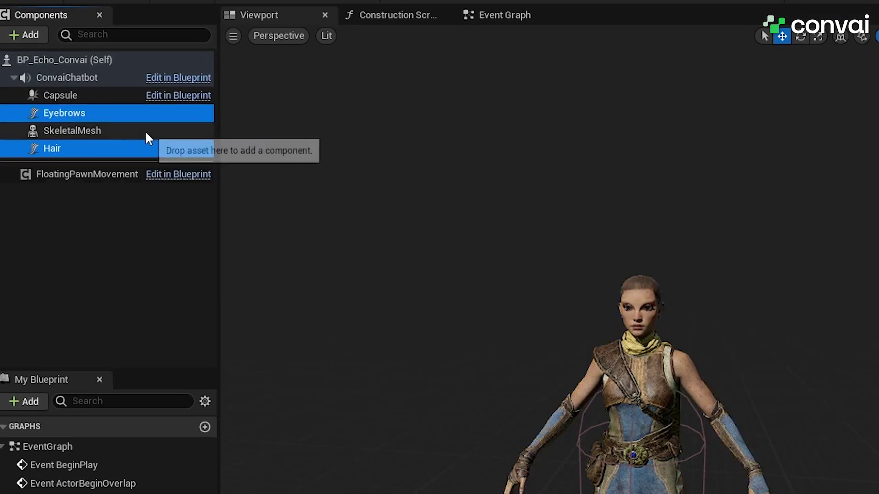
pyautogui.moveTo(77, 149); pyautogui.dragTo(72, 131)
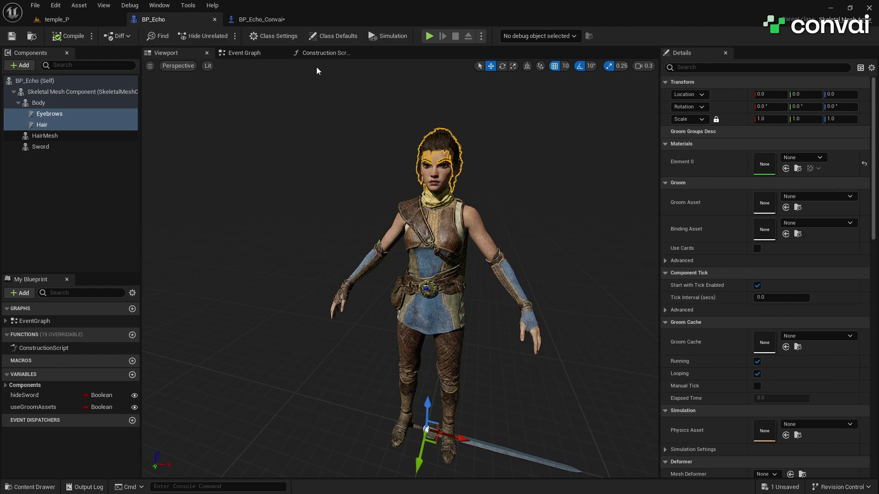
# Copy the Hair and Eyebrows Set Groom Asset and Set Binding Asset nodes from BP_Echo's Construction Script.
pyautogui.click(328, 52)
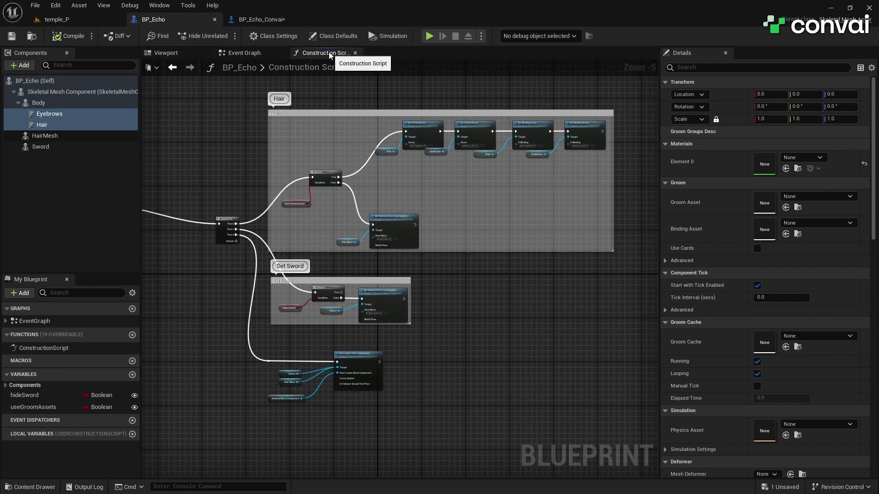
pyautogui.scroll(1, 373, 139)
pyautogui.moveTo(617, 217); pyautogui.dragTo(321, 172)
pyautogui.scroll(1, 544, 194)
pyautogui.click(269, 21)
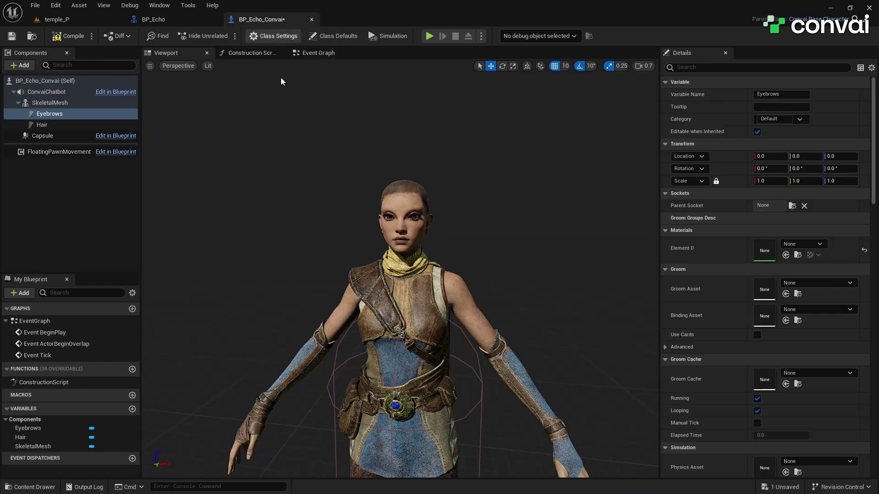
# Paste the groom nodes into BP_Echo_Convai's Construction Script and connect the first one to the Parent Construction Script node.
pyautogui.click(248, 52)
pyautogui.scroll(2, 438, 231)
pyautogui.moveTo(461, 229); pyautogui.dragTo(417, 206)
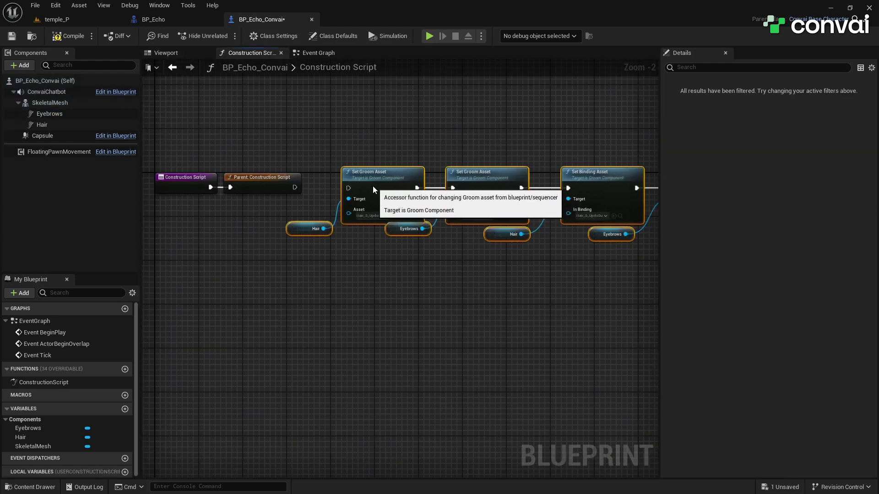
pyautogui.moveTo(343, 188); pyautogui.dragTo(295, 187)
# Compile and save BP_Echo_Convai, check the character in the viewport, and return to the temple_P level.
pyautogui.click(69, 37)
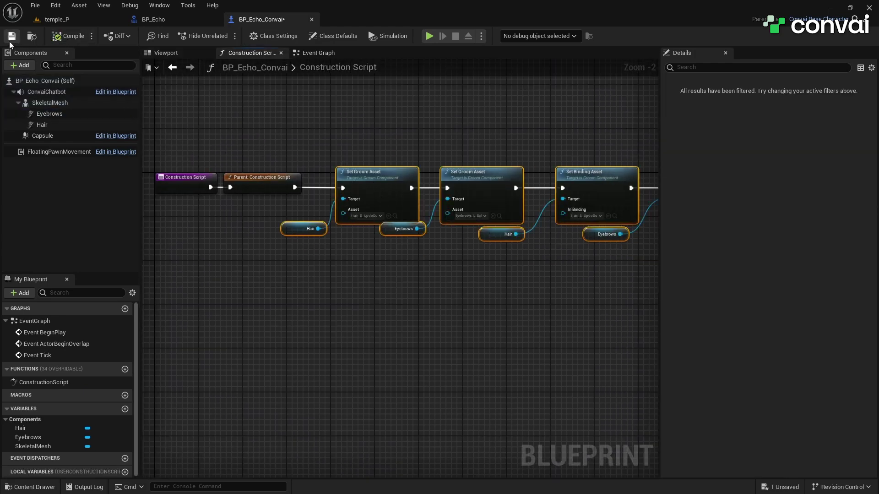
pyautogui.click(12, 35)
pyautogui.click(178, 51)
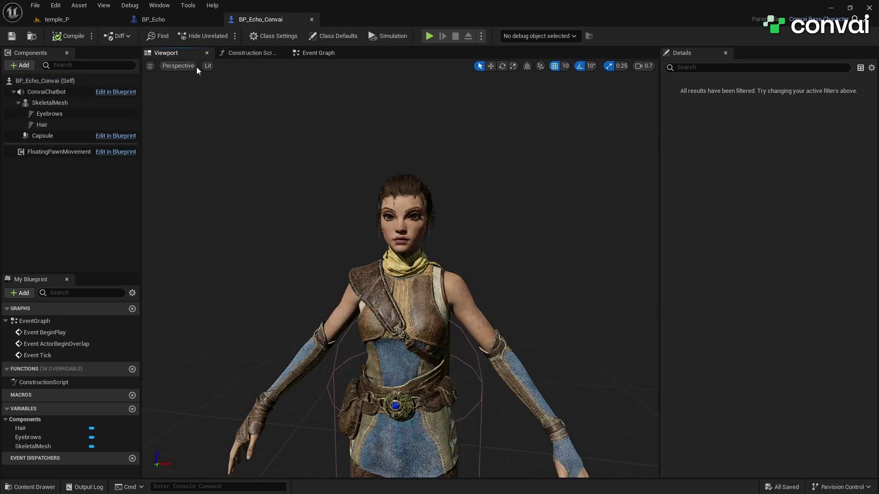
pyautogui.click(72, 18)
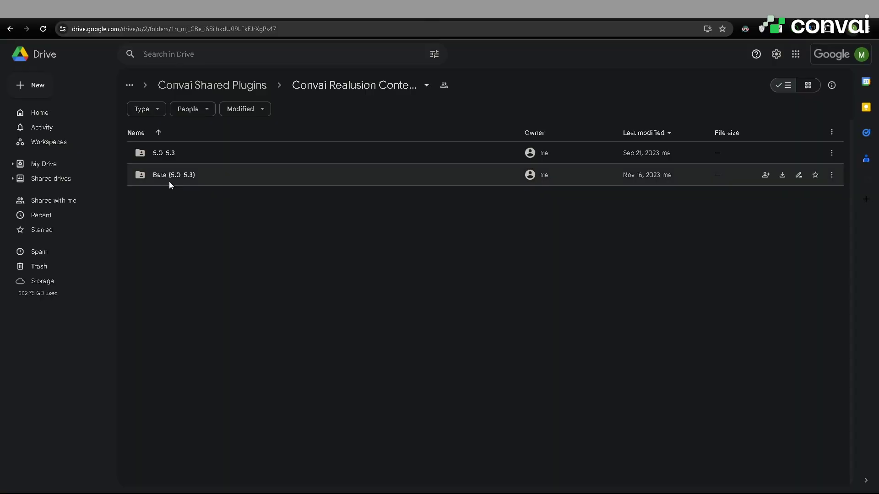
# In Google Drive, open the Beta (5.0-5.3) folder of the Convai Realusion content and download ConvaiRealusionContent_v0.2.1.zip.
pyautogui.click(167, 181)
pyautogui.doubleClick(166, 178)
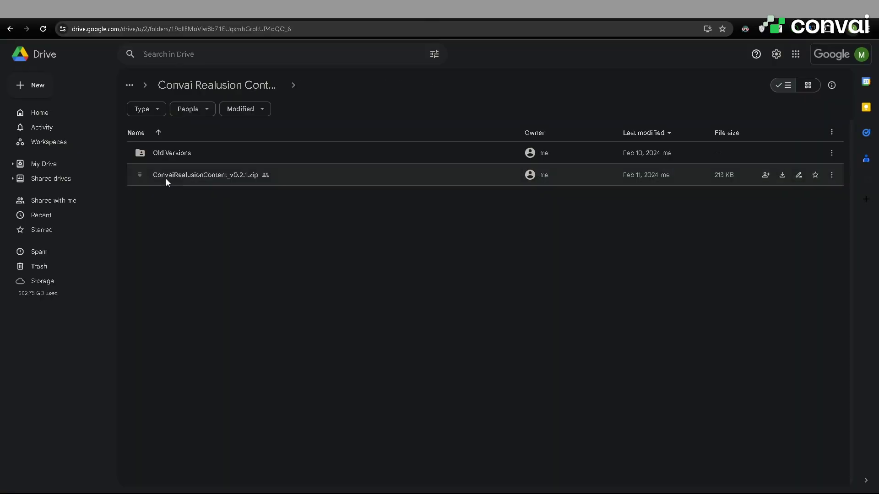
pyautogui.click(174, 178)
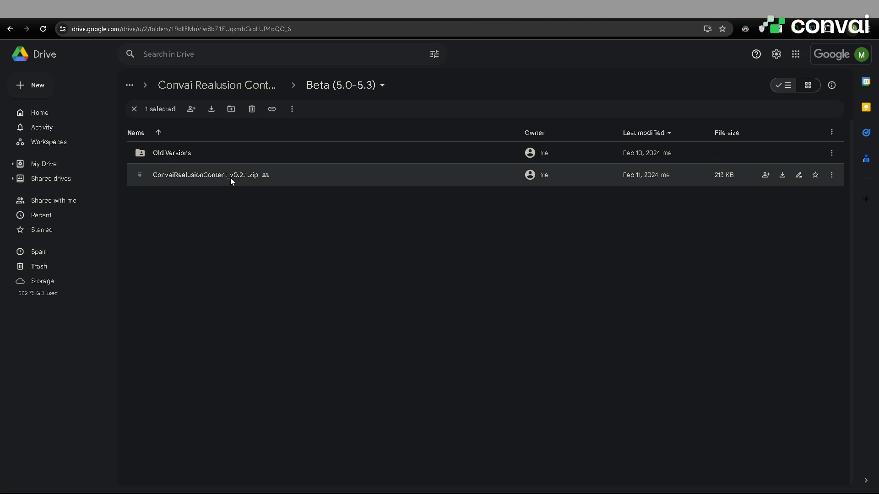
pyautogui.rightClick(218, 177)
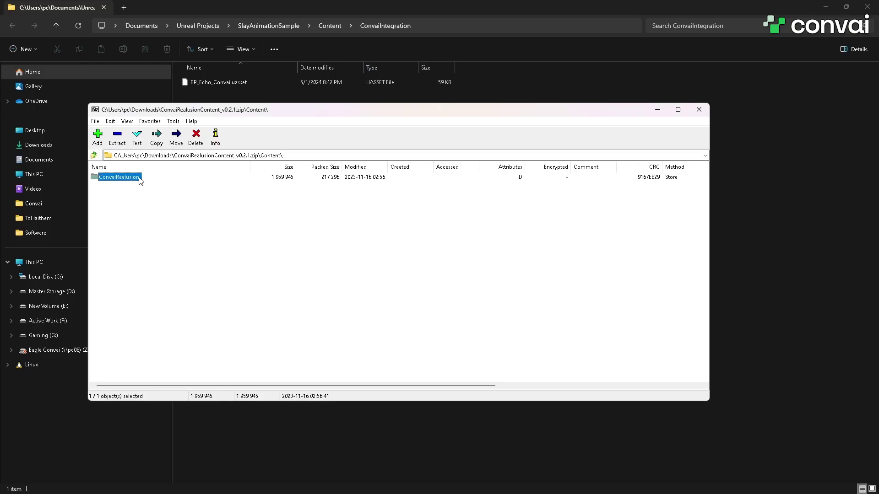
# Extract the ConvaiRealusion folder from the zip's Content folder into the project's ConvaiIntegration folder and return to Unreal Editor.
pyautogui.moveTo(609, 178); pyautogui.dragTo(746, 183)
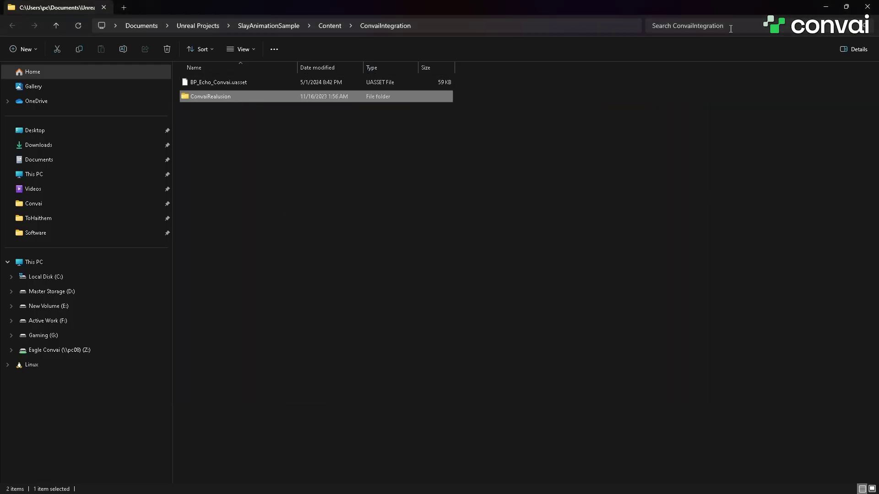
pyautogui.click(824, 7)
pyautogui.click(301, 449)
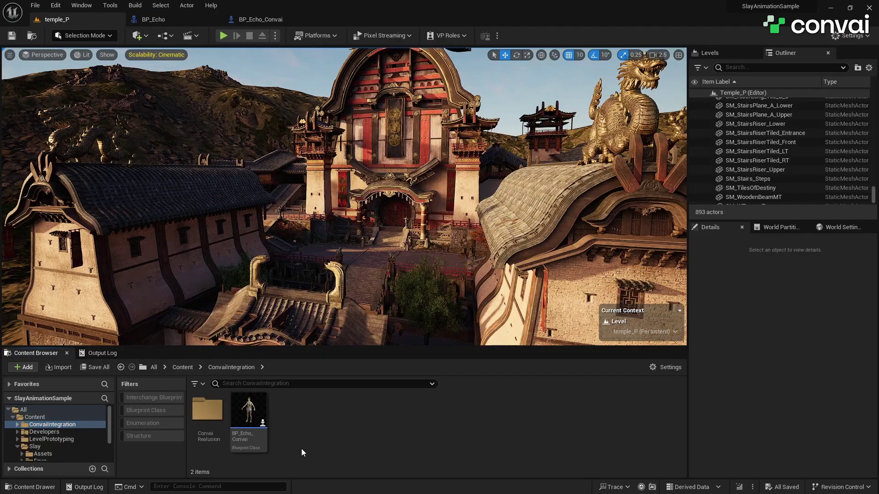
# Open Convai_Realusion_AnimBP from the ConvaiRealusion folder and assign SKEL_Echo as its replacement skeleton.
pyautogui.doubleClick(214, 421)
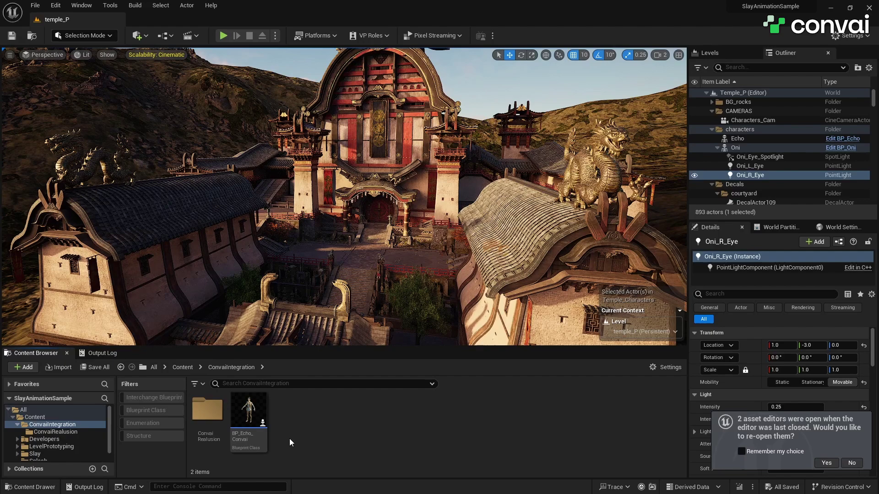
pyautogui.click(213, 413)
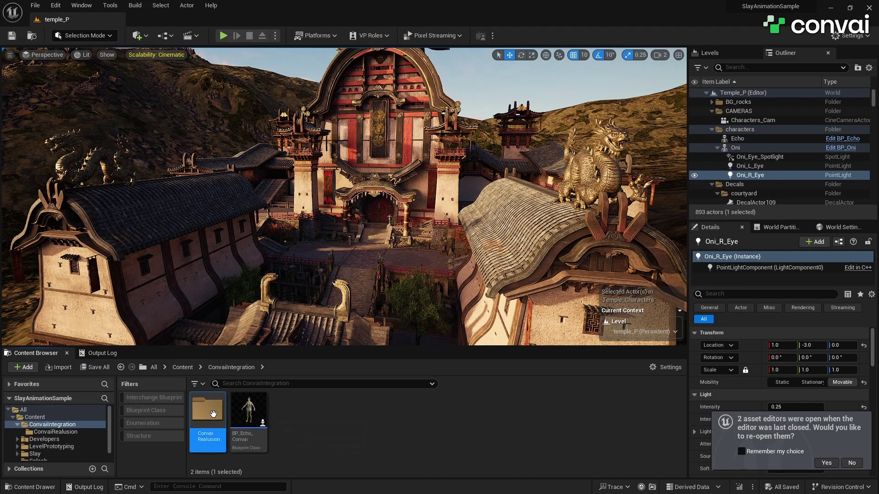
pyautogui.doubleClick(213, 413)
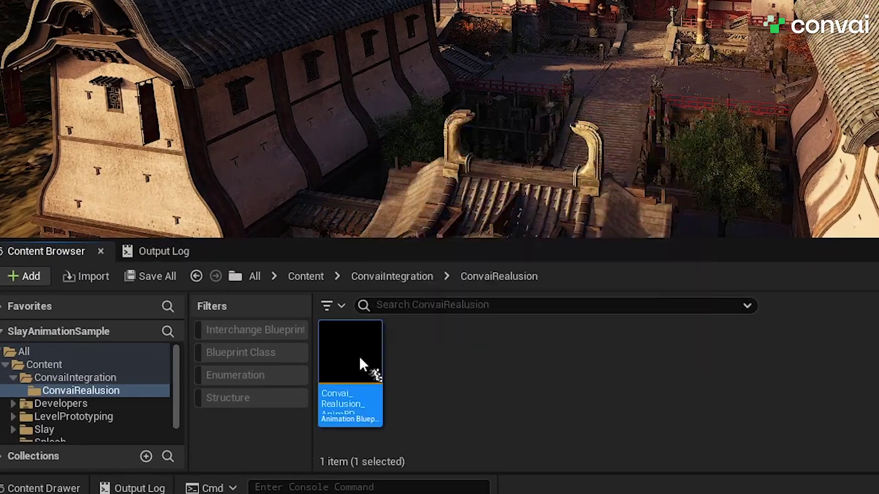
pyautogui.doubleClick(360, 360)
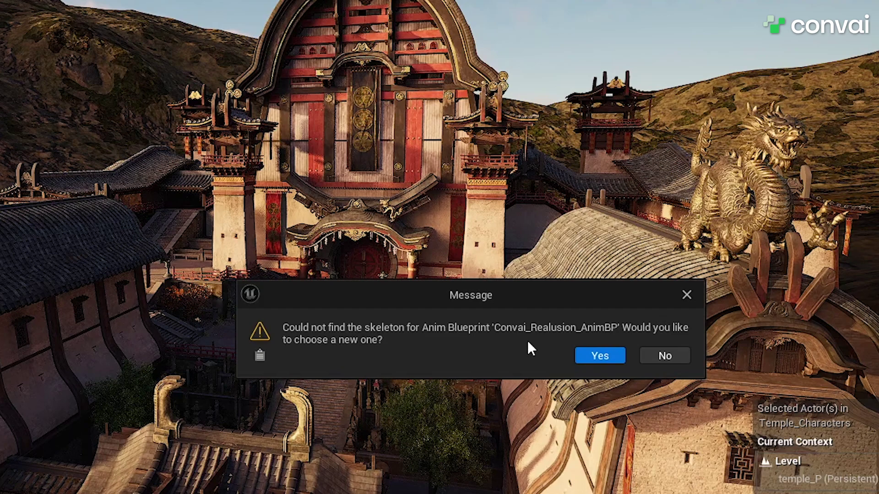
pyautogui.press('Return')
pyautogui.click(384, 251)
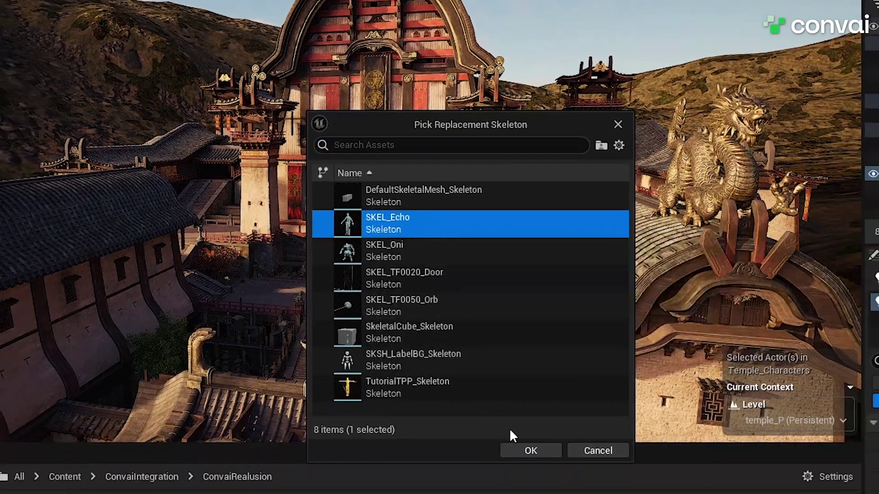
pyautogui.click(528, 450)
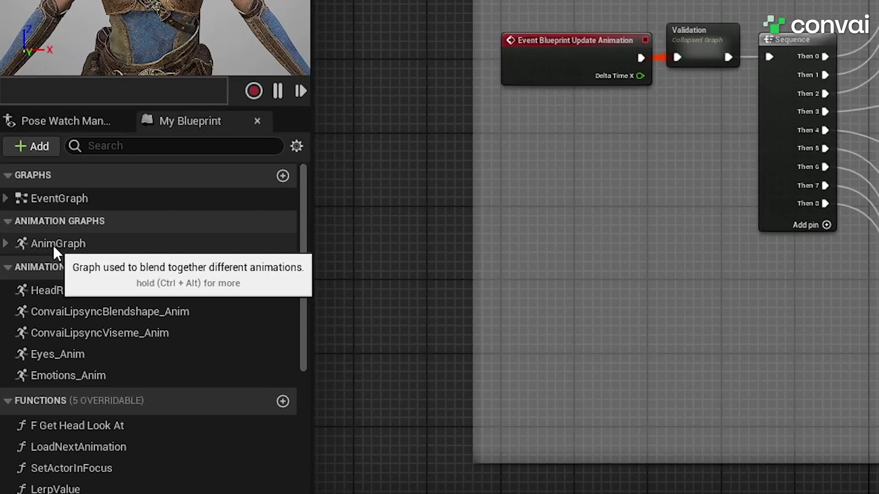
# Open the animation blueprint's AnimGraph at the Idle Animation and Talk Animation boxes of the Body Animations section.
pyautogui.doubleClick(54, 244)
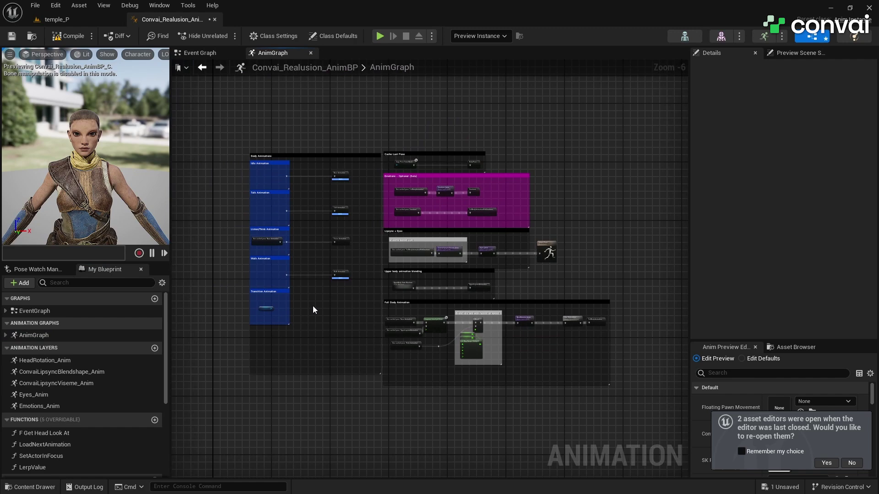
pyautogui.scroll(1, 312, 306)
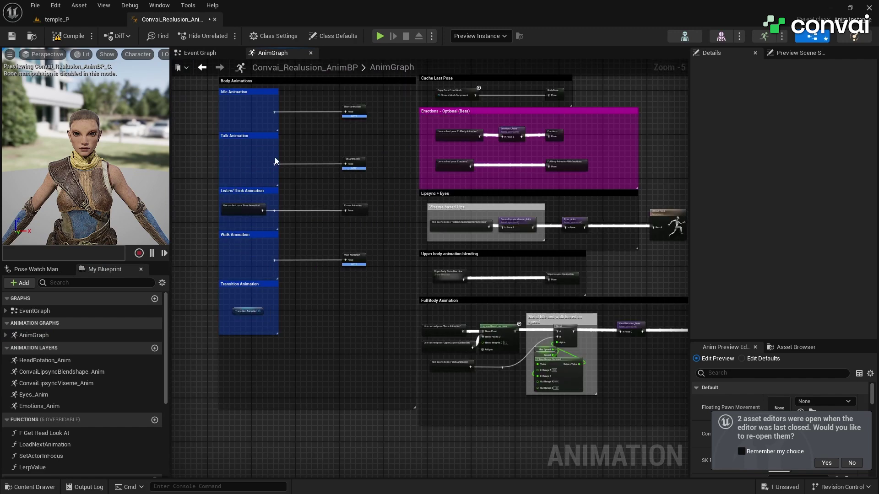
pyautogui.scroll(3, 275, 160)
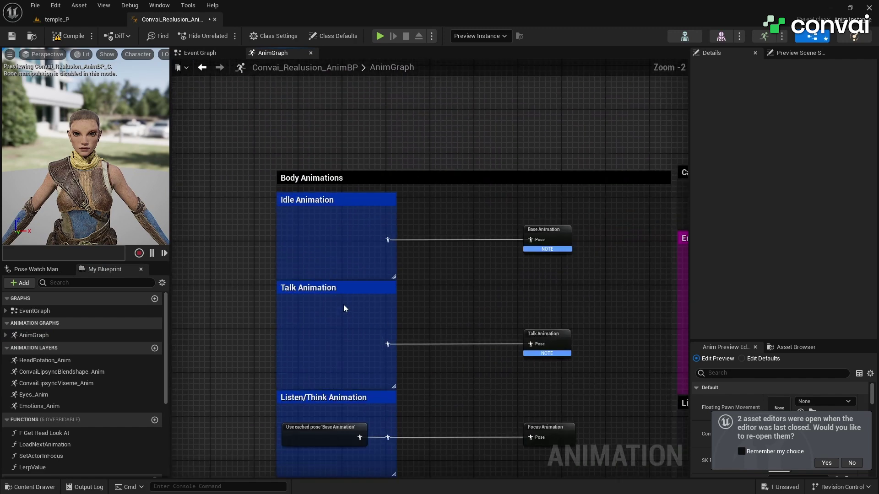
pyautogui.scroll(1, 396, 263)
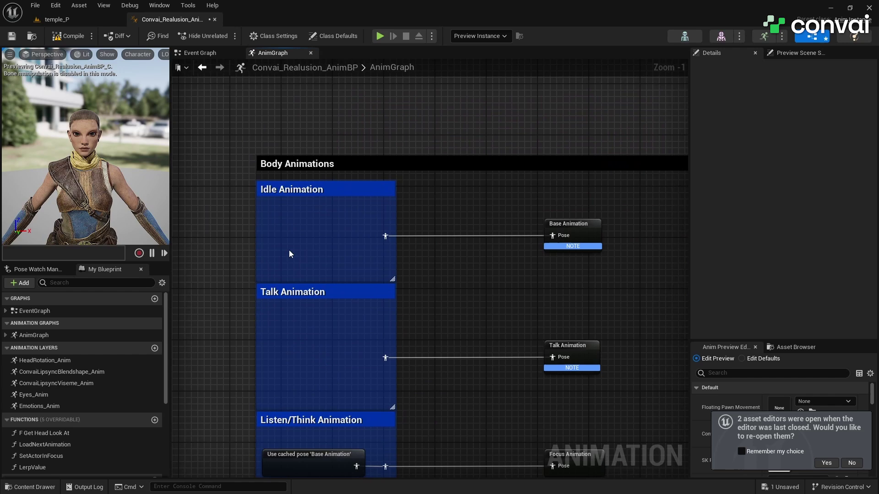
pyautogui.scroll(1, 289, 254)
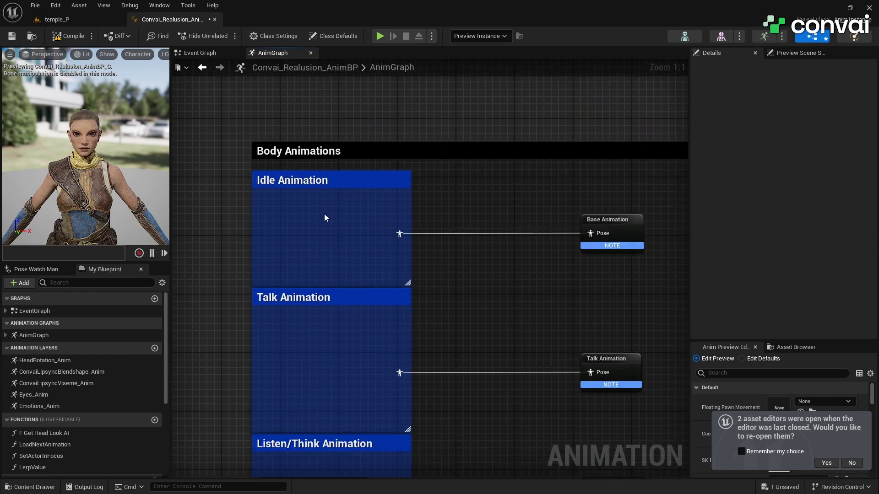
# Add a Slay_Door_Echo_Extended sequence player in the Idle Animation box and connect it to the Base Animation pose.
pyautogui.rightClick(271, 223)
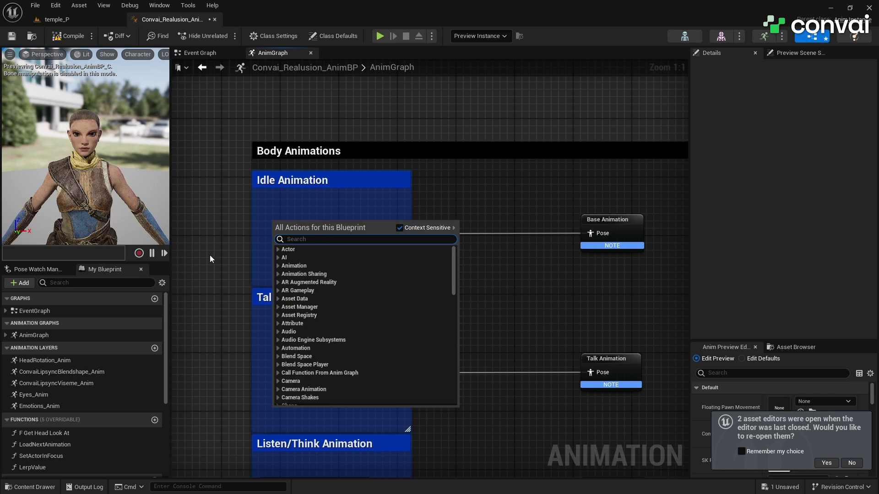
pyautogui.write('play')
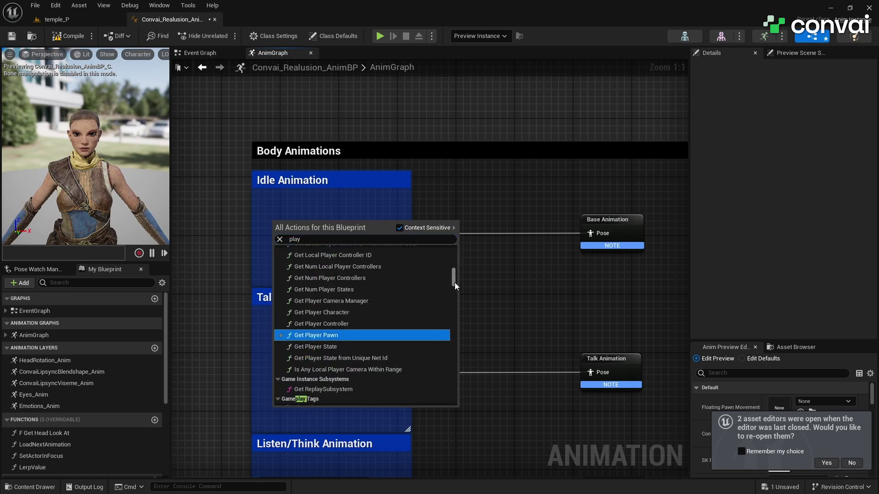
pyautogui.moveTo(454, 282); pyautogui.dragTo(460, 265)
pyautogui.scroll(-2, 334, 293)
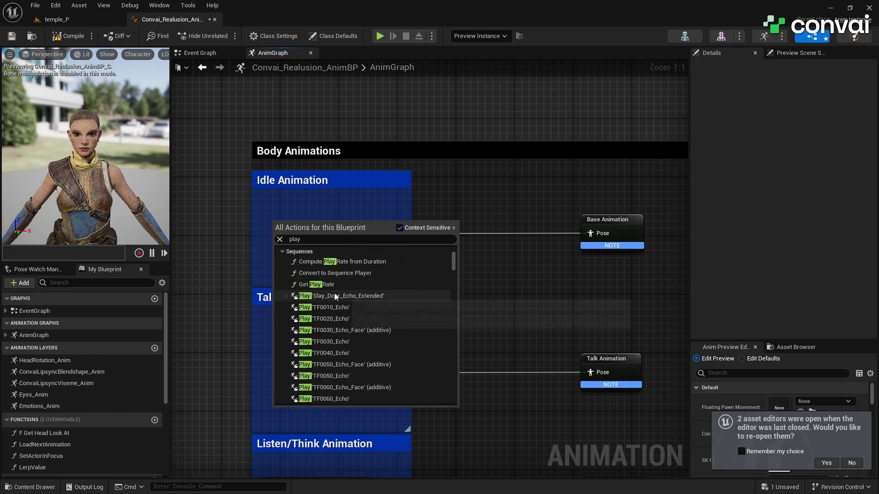
pyautogui.click(359, 295)
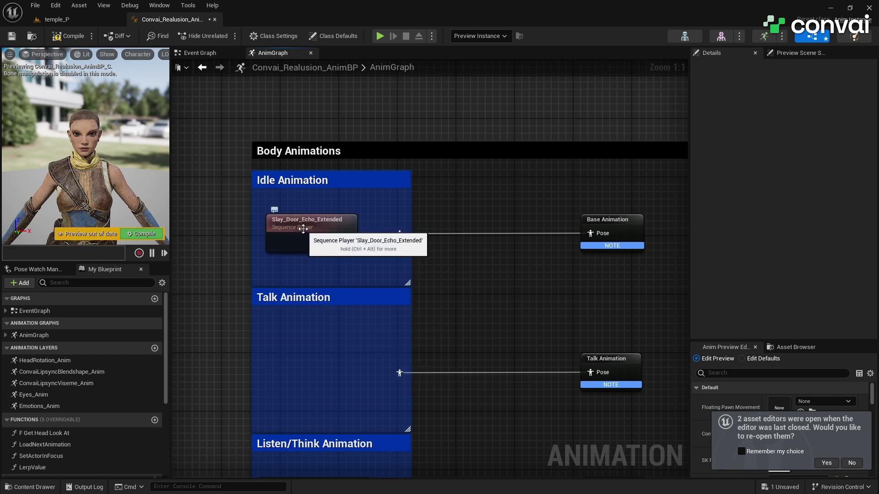
pyautogui.moveTo(303, 229); pyautogui.dragTo(303, 221)
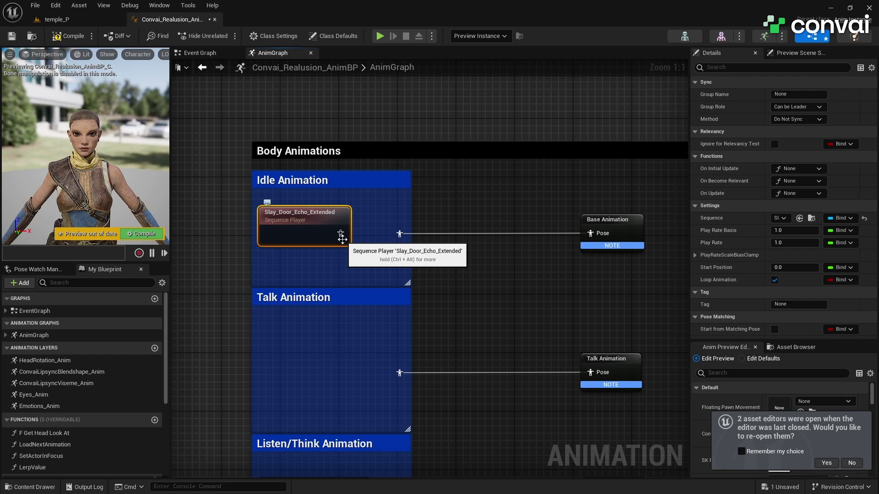
pyautogui.moveTo(353, 239); pyautogui.dragTo(404, 243)
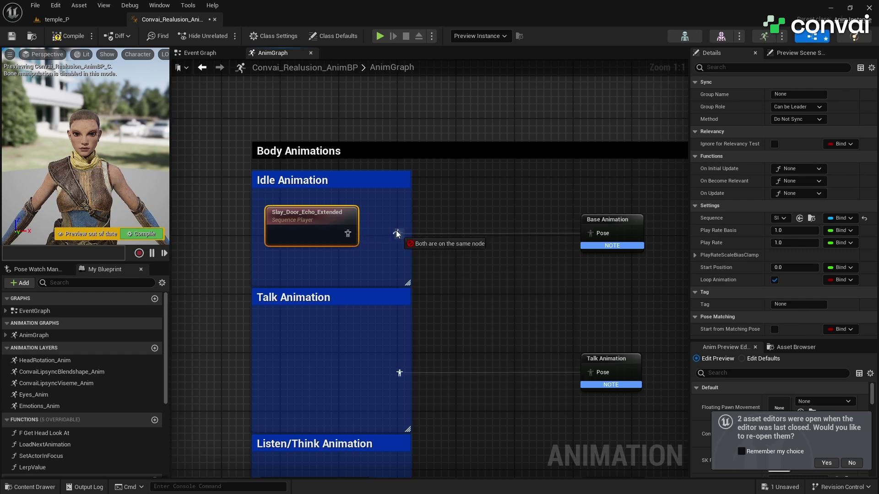
pyautogui.moveTo(396, 230); pyautogui.dragTo(345, 235)
pyautogui.click(310, 388)
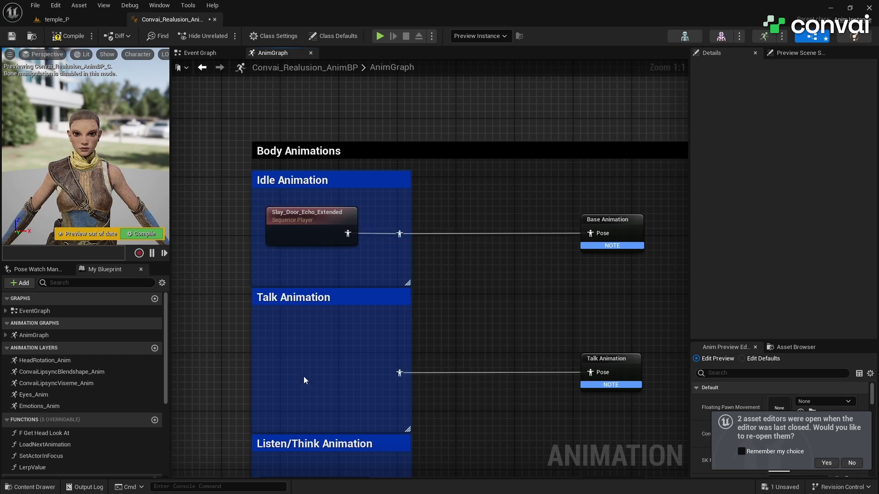
# Duplicate the Slay_Door_Echo_Extended player into the Talk Animation box and connect it to the Talk Animation pose.
pyautogui.click(303, 234)
pyautogui.hotkey('ctrl', 'c')
pyautogui.hotkey('ctrl', 'v')
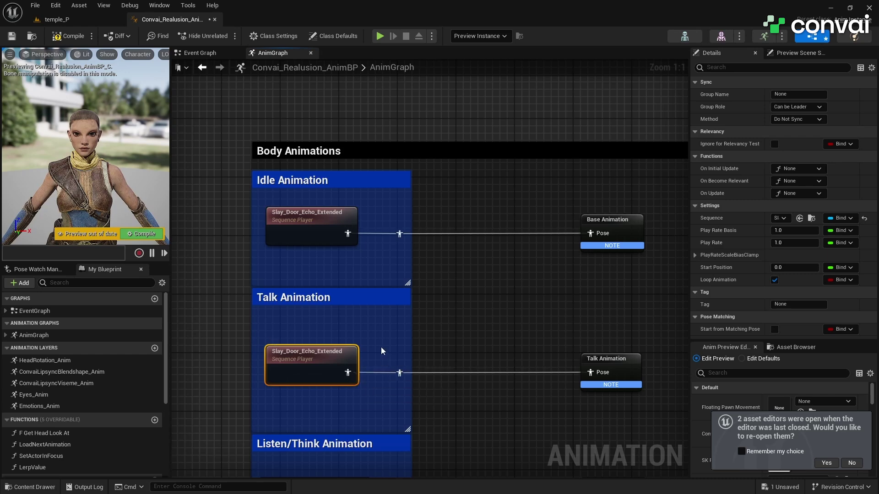
# Delete the Talk Animation box's sequence player and undo the deletion.
pyautogui.press('Delete')
pyautogui.click(310, 236)
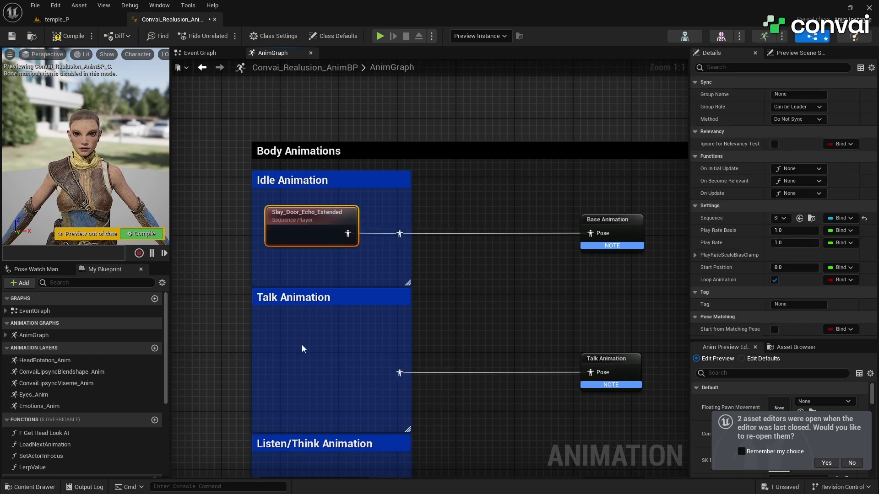
pyautogui.moveTo(278, 412); pyautogui.dragTo(307, 281, button='right')
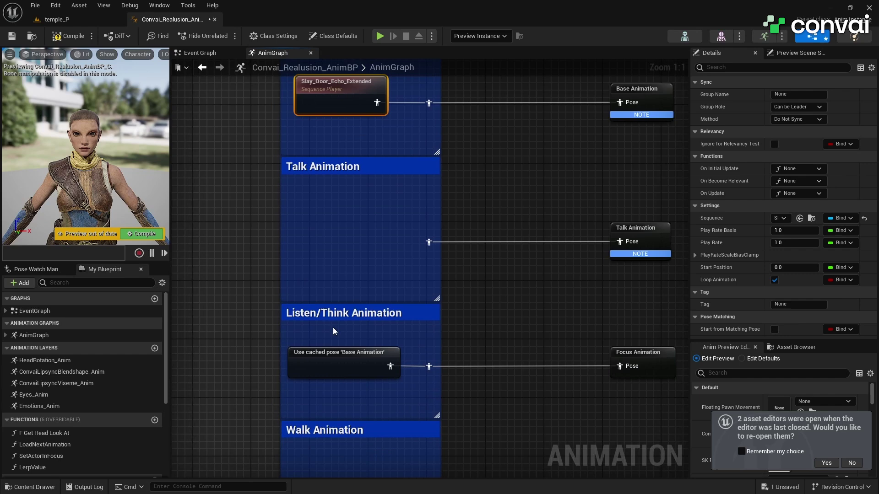
pyautogui.hotkey('ctrl', 'z')
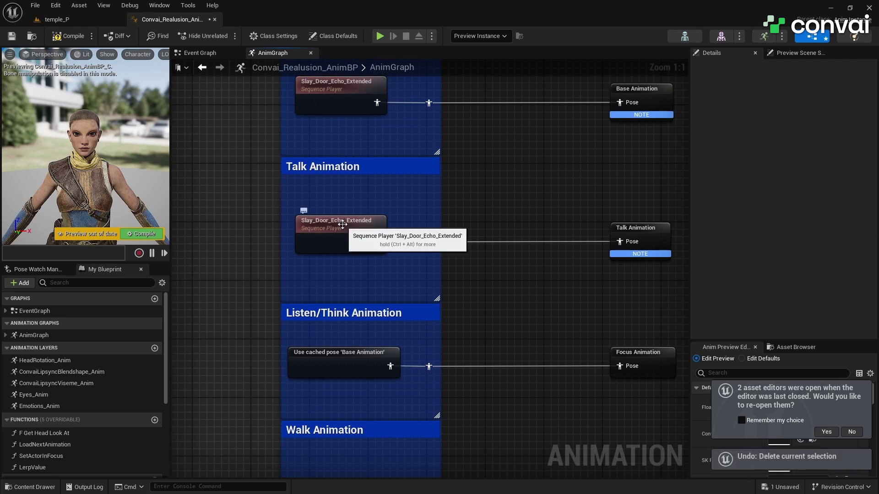
# Examine the Listen/Think, Walk and Transition Animation boxes, the Transition Animation variable's default value and the Talk Animation player's settings.
pyautogui.moveTo(324, 349); pyautogui.dragTo(355, 340, button='right')
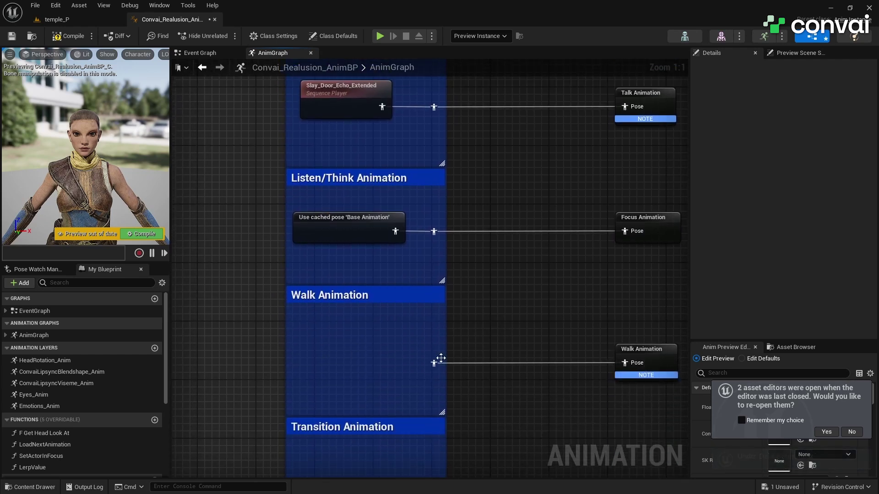
pyautogui.moveTo(440, 358); pyautogui.dragTo(341, 235, button='right')
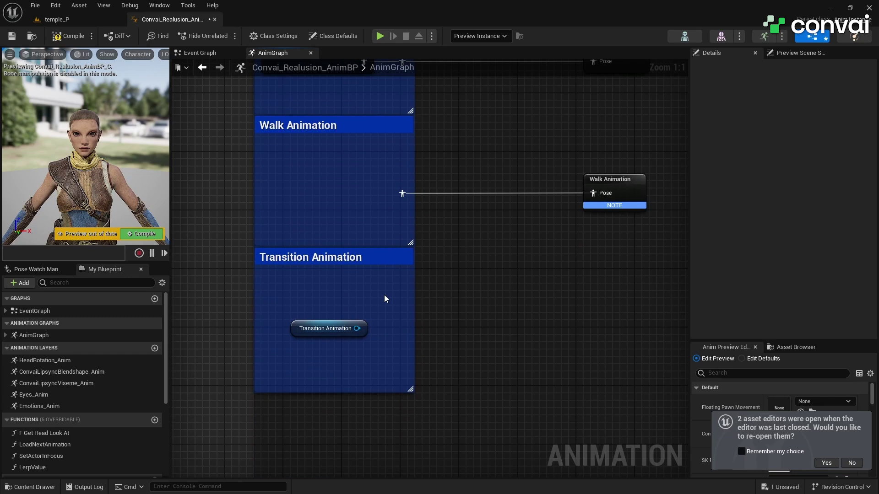
pyautogui.click(327, 329)
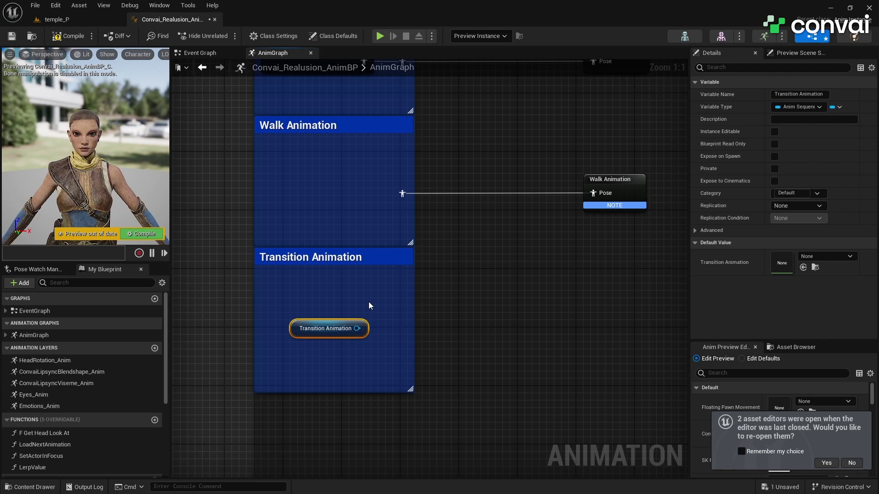
pyautogui.moveTo(369, 301); pyautogui.dragTo(399, 335, button='right')
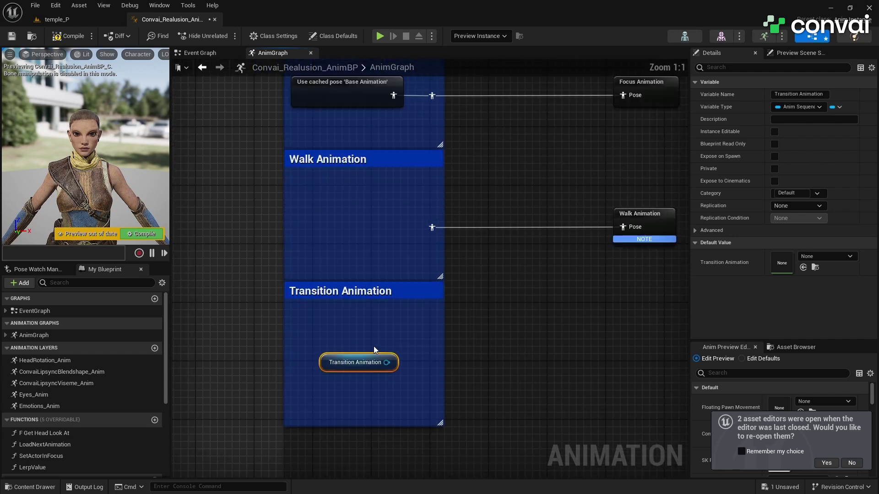
pyautogui.click(811, 259)
pyautogui.click(360, 216)
pyautogui.scroll(-1, 359, 216)
pyautogui.moveTo(361, 112); pyautogui.dragTo(359, 361, button='right')
pyautogui.scroll(1, 349, 235)
pyautogui.click(349, 234)
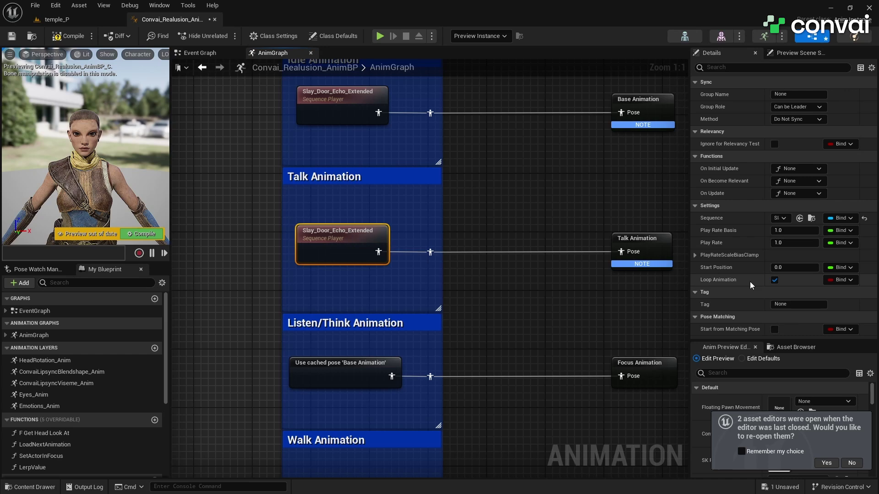
# Delete the Slay_Door_Echo_Extended sequence players from the Talk Animation and Idle Animation boxes.
pyautogui.click(468, 217)
pyautogui.click(326, 245)
pyautogui.press('Delete')
pyautogui.click(339, 103)
pyautogui.press('Delete')
pyautogui.scroll(-2, 345, 301)
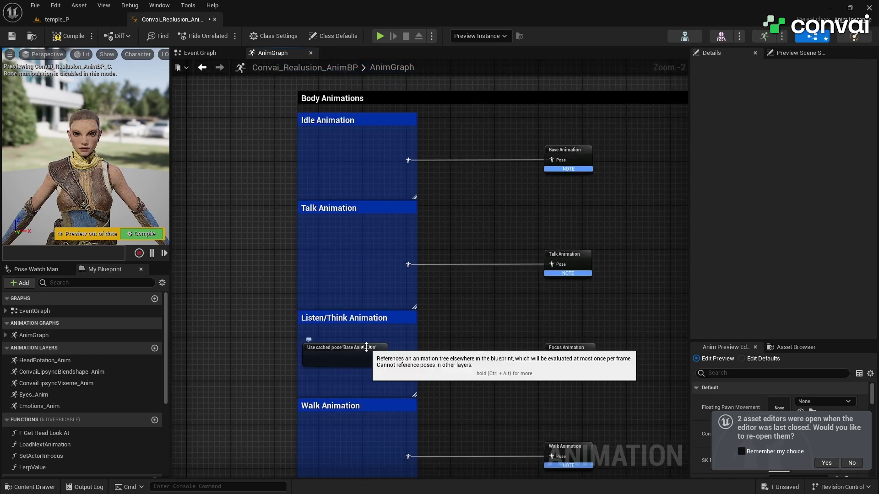
# Compile the Convai_Realusion_AnimBP animation blueprint.
pyautogui.moveTo(356, 361); pyautogui.dragTo(272, 305, button='right')
pyautogui.click(66, 38)
pyautogui.click(237, 341)
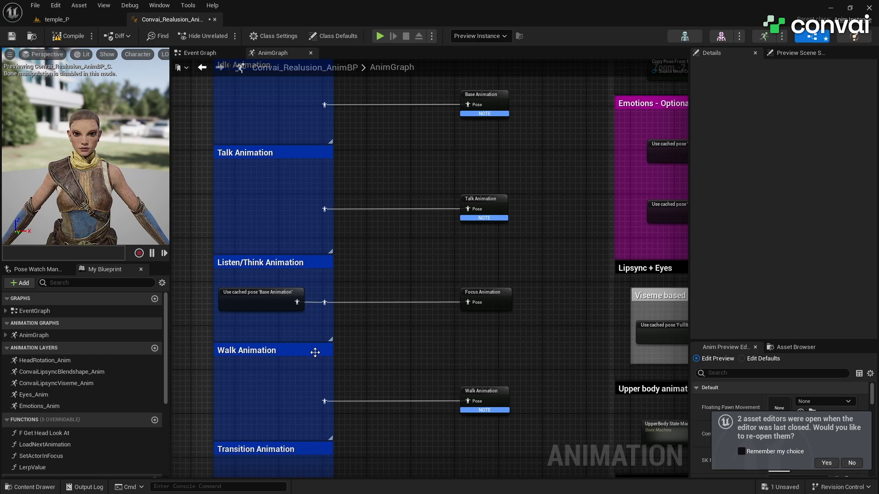
# Look over the AnimGraph's Cache Last Pose, Emotions and Lipsync + Eyes sections.
pyautogui.scroll(-3, 315, 352)
pyautogui.moveTo(439, 358); pyautogui.dragTo(457, 351, button='right')
pyautogui.moveTo(469, 198); pyautogui.dragTo(263, 418)
pyautogui.click(262, 417)
pyautogui.moveTo(503, 270); pyautogui.dragTo(432, 273, button='right')
pyautogui.scroll(3, 432, 273)
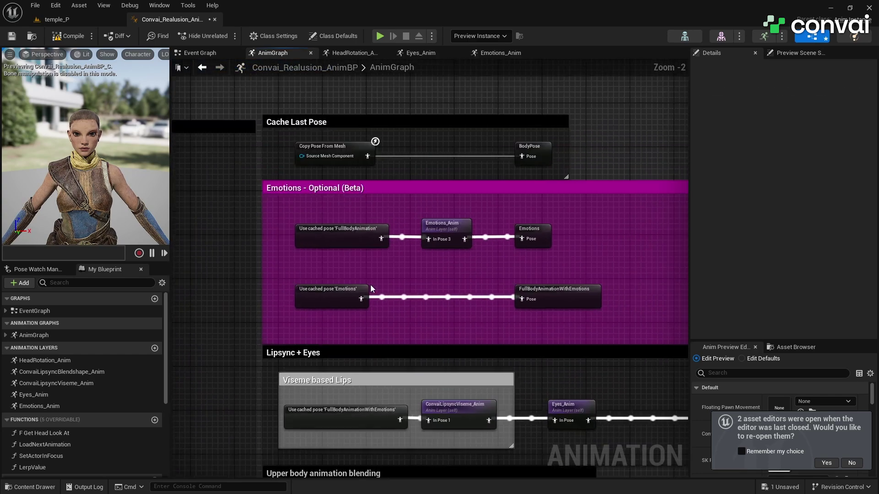
# Open the ConvaiLipsyncViseme_Anim layer from the Viseme based Lips group and select its PP comment box.
pyautogui.moveTo(370, 289); pyautogui.dragTo(359, 249, button='right')
pyautogui.scroll(2, 402, 289)
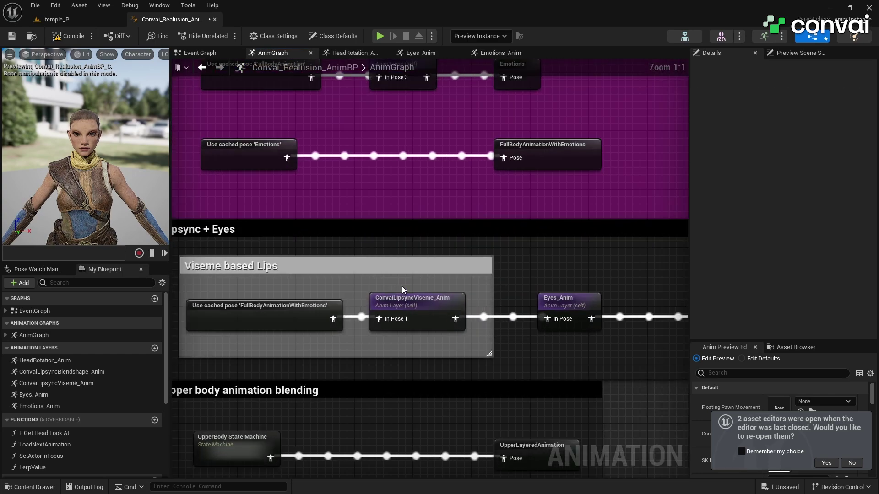
pyautogui.moveTo(405, 306); pyautogui.dragTo(452, 240, button='right')
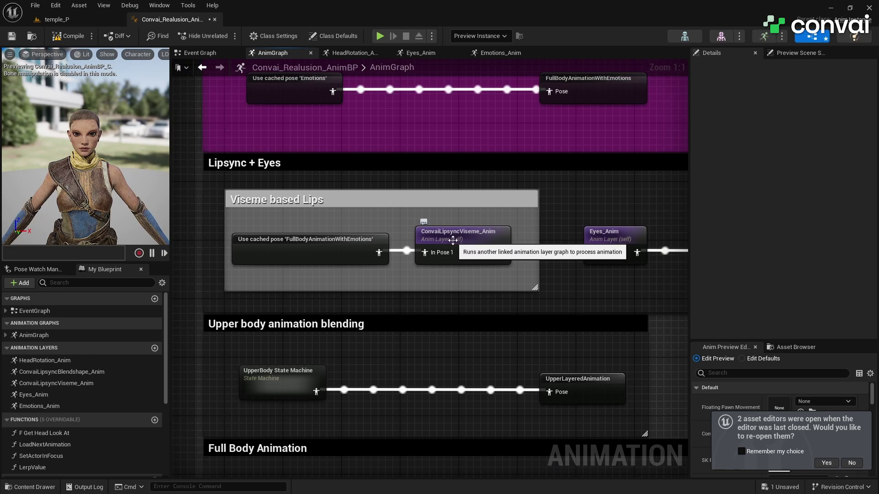
pyautogui.click(452, 241)
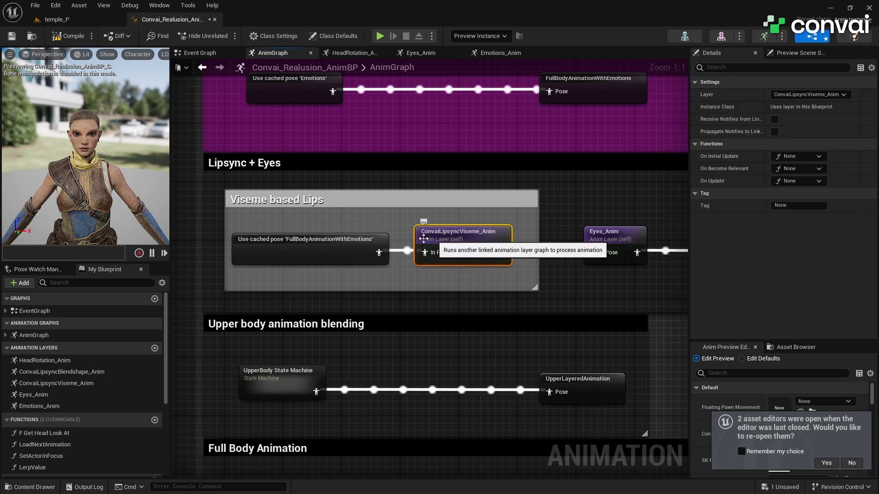
pyautogui.doubleClick(458, 230)
pyautogui.scroll(11, 331, 234)
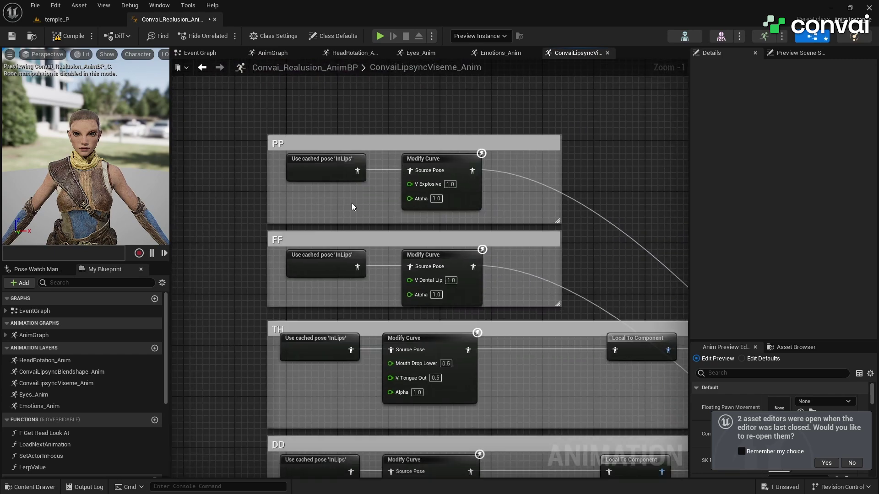
pyautogui.scroll(2, 320, 206)
pyautogui.click(258, 188)
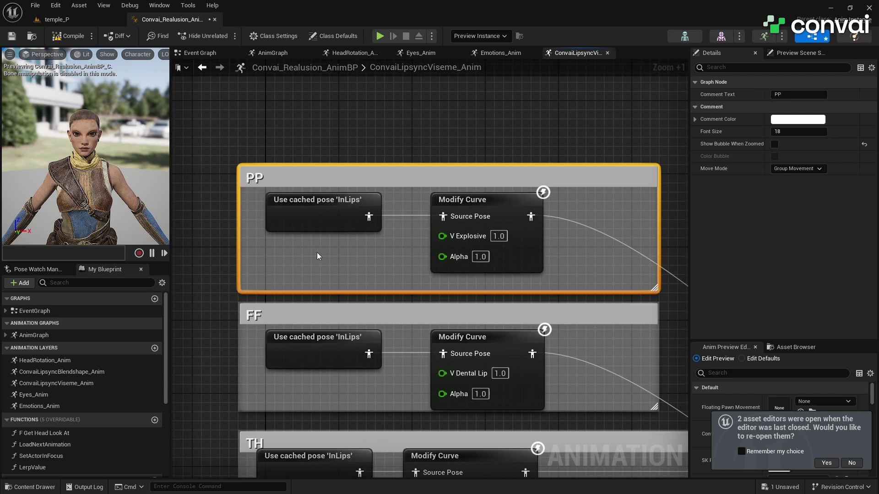
# Open the SK_Echo skeletal mesh and filter its morph targets by "mouthp".
pyautogui.moveTo(317, 253); pyautogui.dragTo(274, 265, button='right')
pyautogui.click(438, 214)
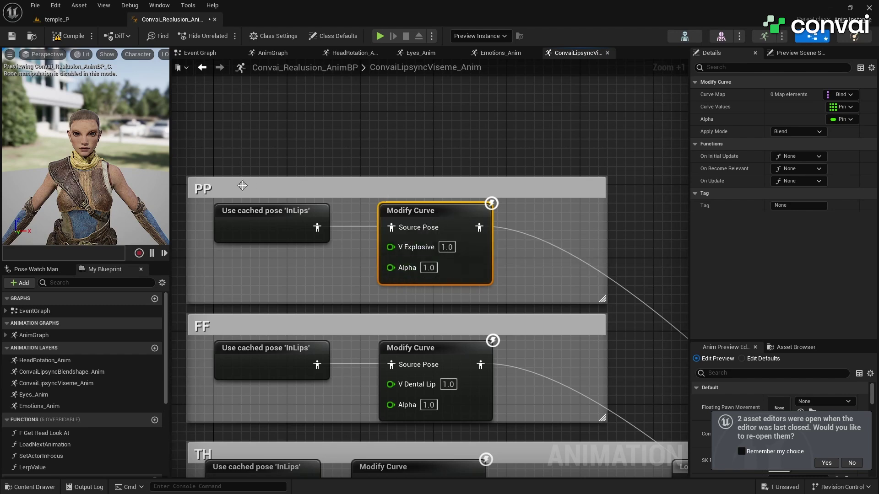
pyautogui.click(258, 272)
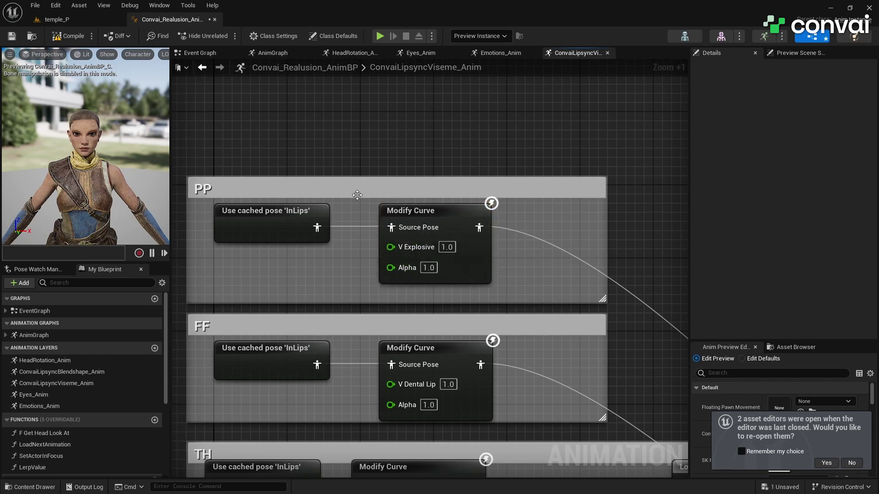
pyautogui.click(721, 37)
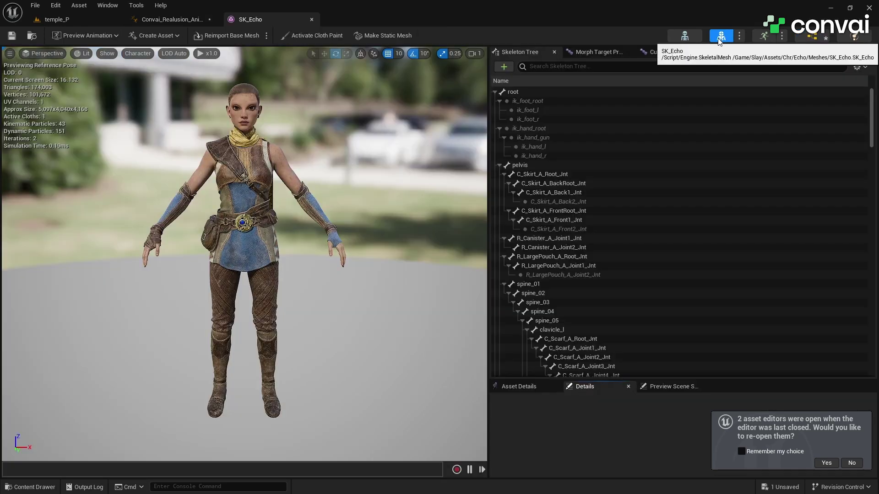
pyautogui.click(584, 53)
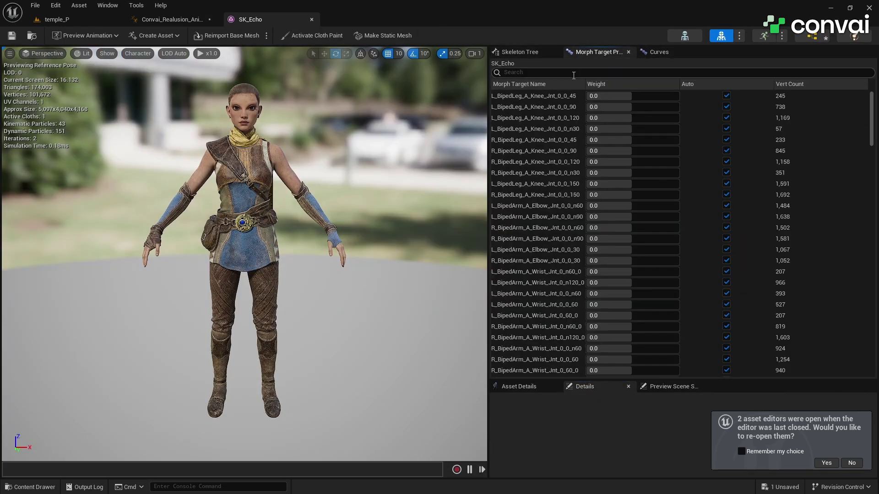
pyautogui.write('mouthp')
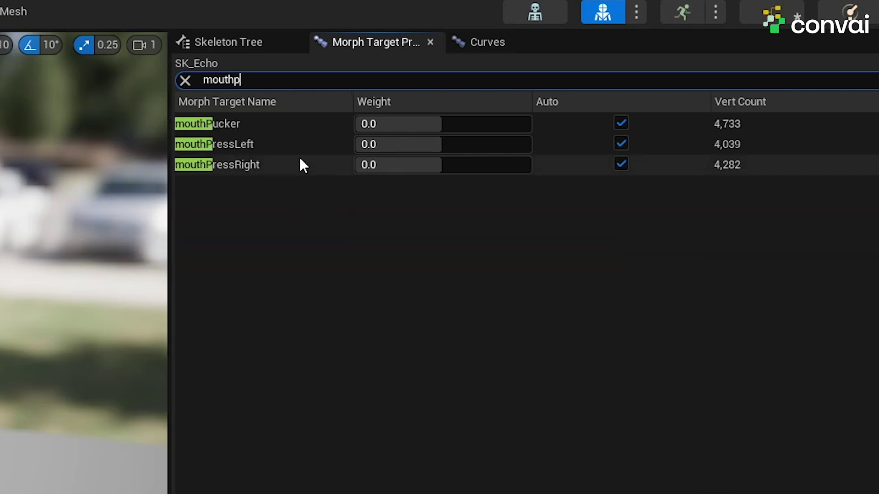
# Preview the mouth shape with mouthPressLeft at about 0.82, mouthPressRight at about 0.59 and mouthPucker at about 0.74.
pyautogui.click(286, 147)
pyautogui.moveTo(82, 183); pyautogui.dragTo(75, 126, button='right')
pyautogui.scroll(-4, 76, 126)
pyautogui.moveTo(137, 155); pyautogui.dragTo(138, 156, button='right')
pyautogui.moveTo(437, 151); pyautogui.dragTo(535, 147)
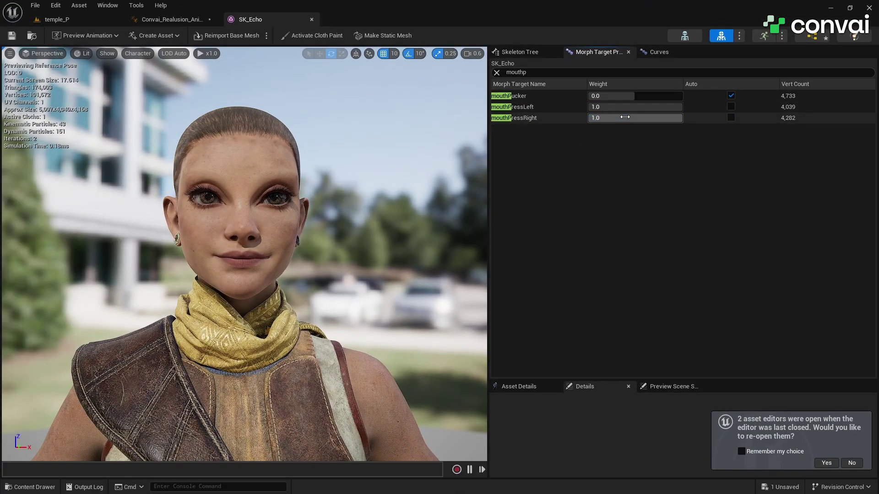
pyautogui.press('Return')
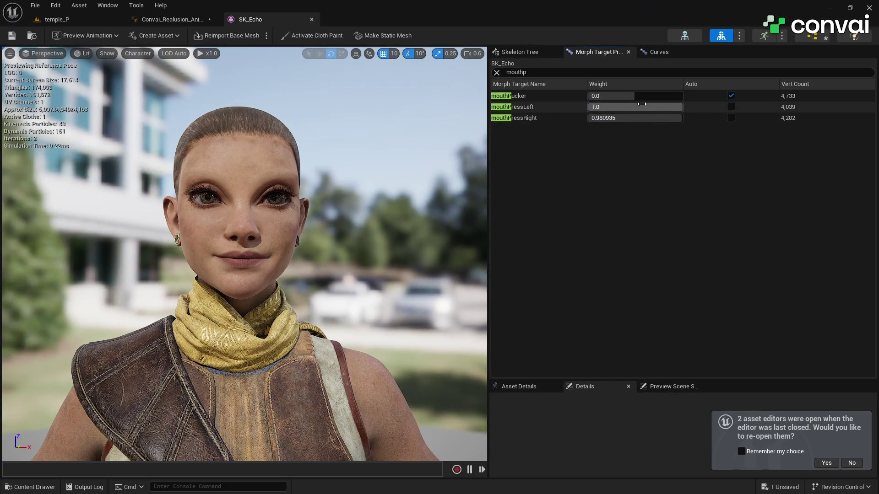
pyautogui.moveTo(641, 117); pyautogui.dragTo(604, 118)
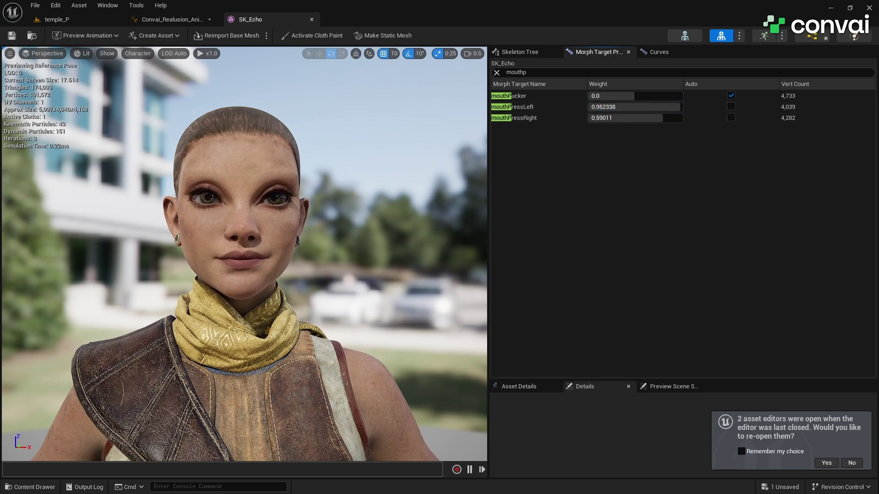
pyautogui.click(604, 95)
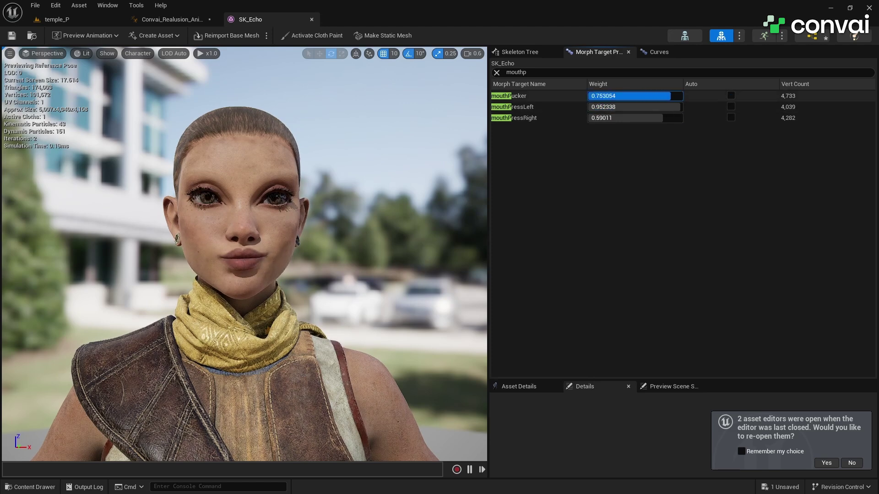
pyautogui.moveTo(666, 96); pyautogui.dragTo(673, 107)
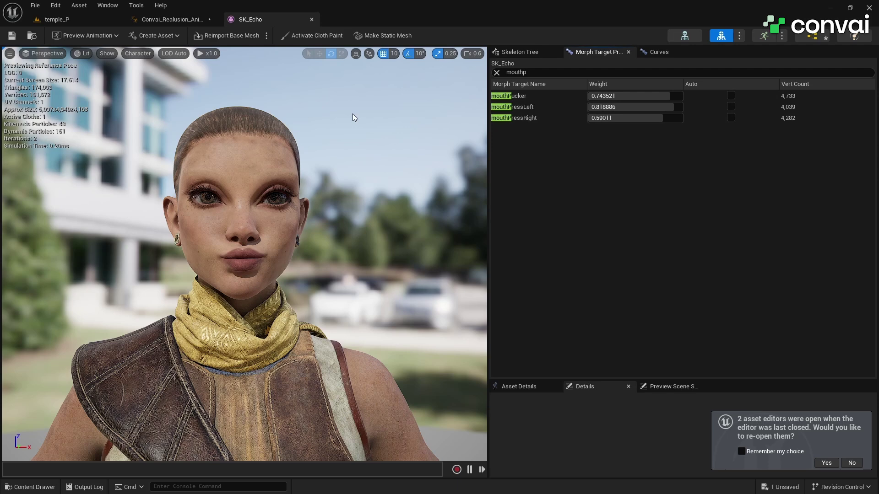
# In the animation blueprint's PP box, replace the V Explosive node with a new Modify Curve node fed by the cached InLips pose.
pyautogui.click(175, 25)
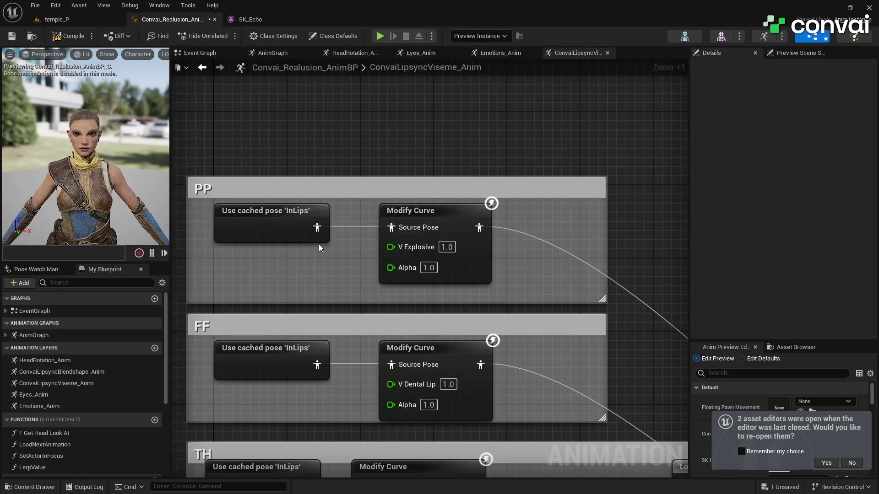
pyautogui.moveTo(319, 248); pyautogui.dragTo(384, 275, button='right')
pyautogui.moveTo(365, 267); pyautogui.dragTo(440, 134)
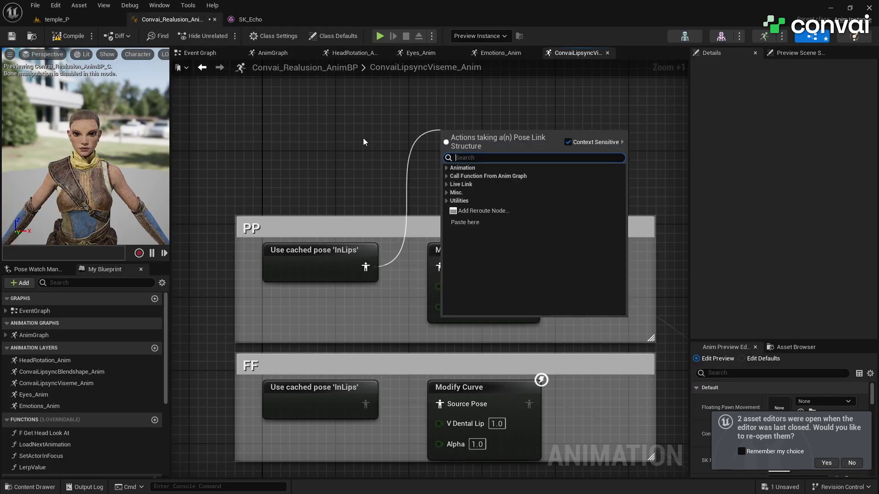
pyautogui.write('curve')
pyautogui.press('Return')
pyautogui.click(468, 242)
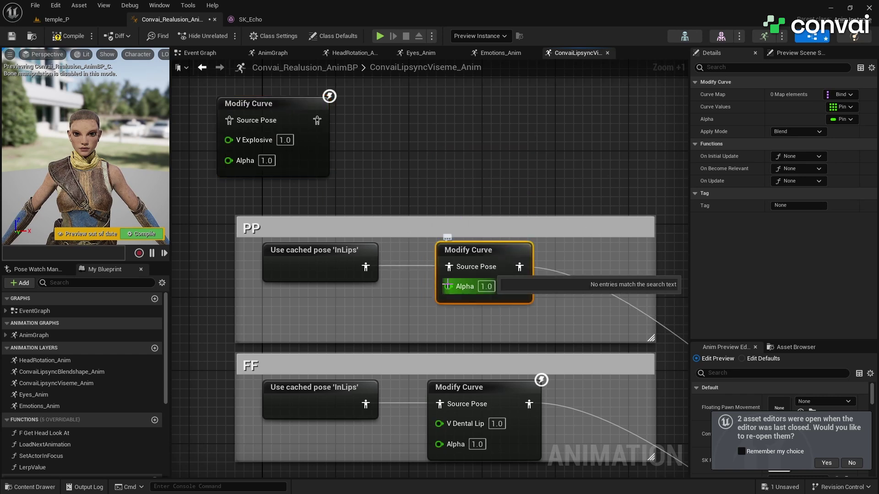
# Add Mouth Press Left, Mouth Press Right and Mouth Pucker curve pins to the new PP Modify Curve node, each valued 0.9.
pyautogui.rightClick(453, 281)
pyautogui.moveTo(470, 268)
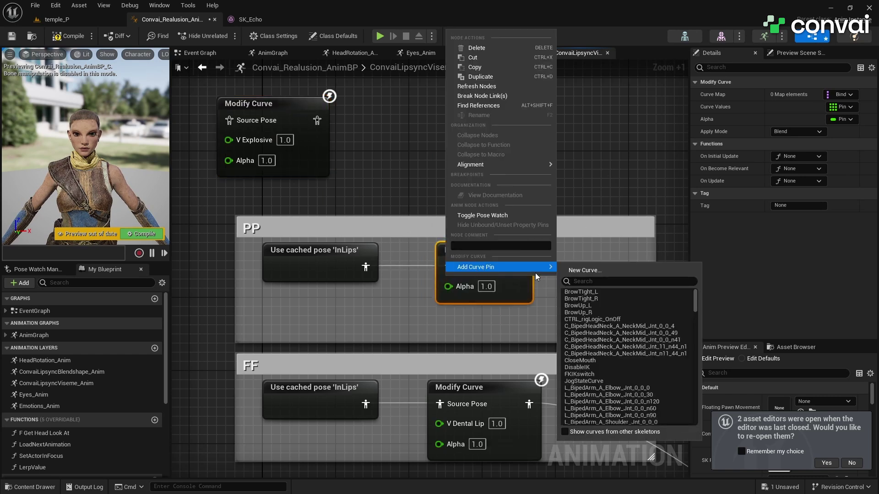
pyautogui.write('press')
pyautogui.click(601, 292)
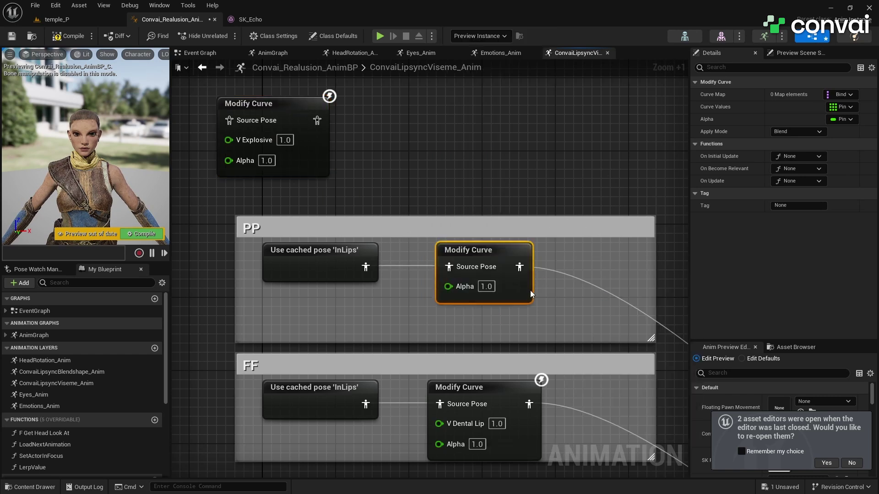
pyautogui.rightClick(504, 277)
pyautogui.moveTo(591, 259)
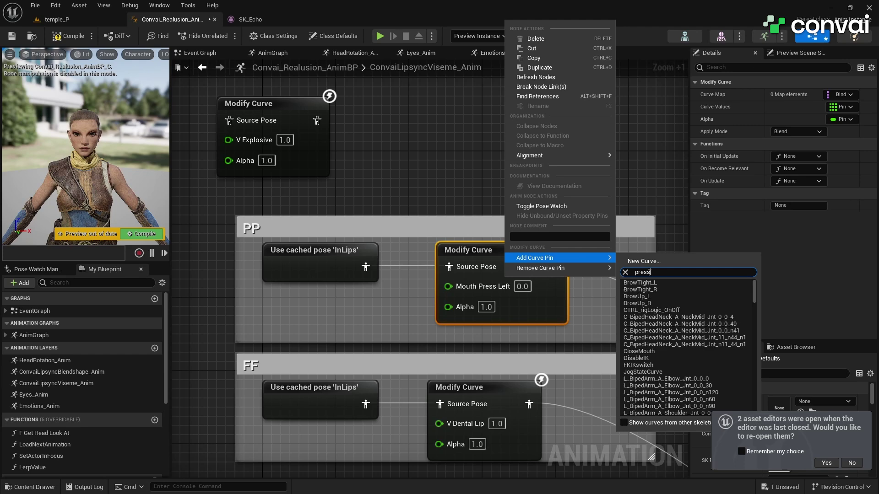
pyautogui.click(641, 290)
pyautogui.rightClick(504, 274)
pyautogui.moveTo(551, 256)
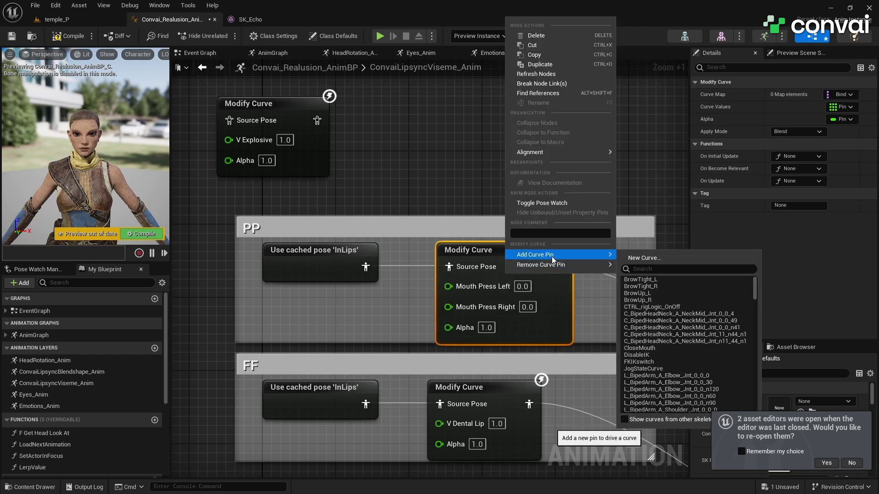
pyautogui.write('puck')
pyautogui.click(658, 280)
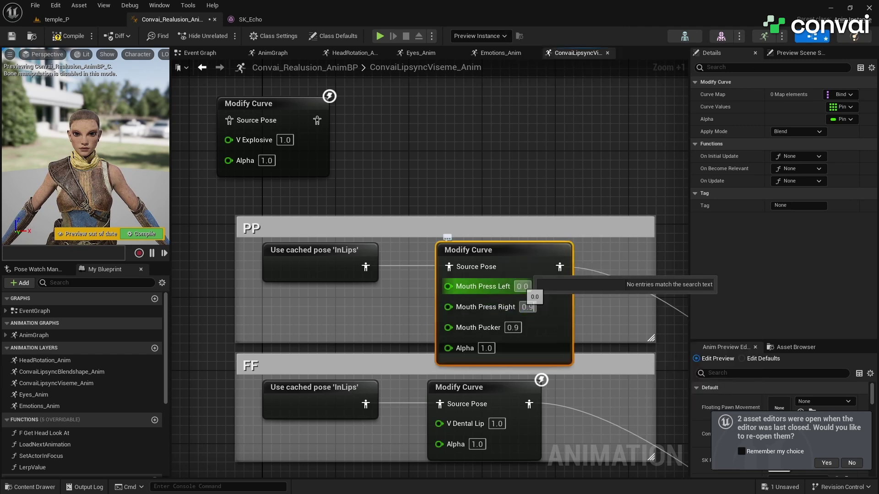
# Set the mouthPressRight and mouthPressLeft morph target weights on SK_Echo to 0.8.
pyautogui.click(250, 19)
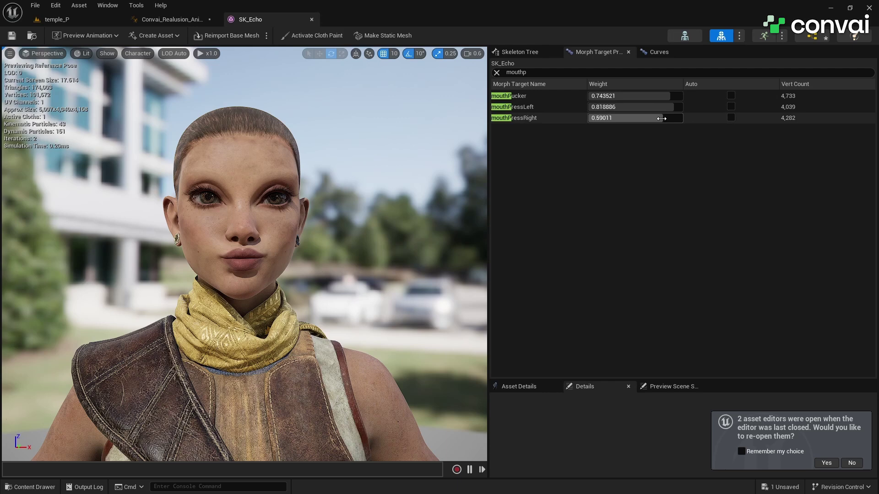
pyautogui.click(633, 117)
pyautogui.write('0.8')
pyautogui.click(632, 108)
pyautogui.write('0.8')
pyautogui.press('Return')
# Set Mouth Pucker to 0.7 on the PP Modify Curve node and compile the animation blueprint.
pyautogui.click(171, 19)
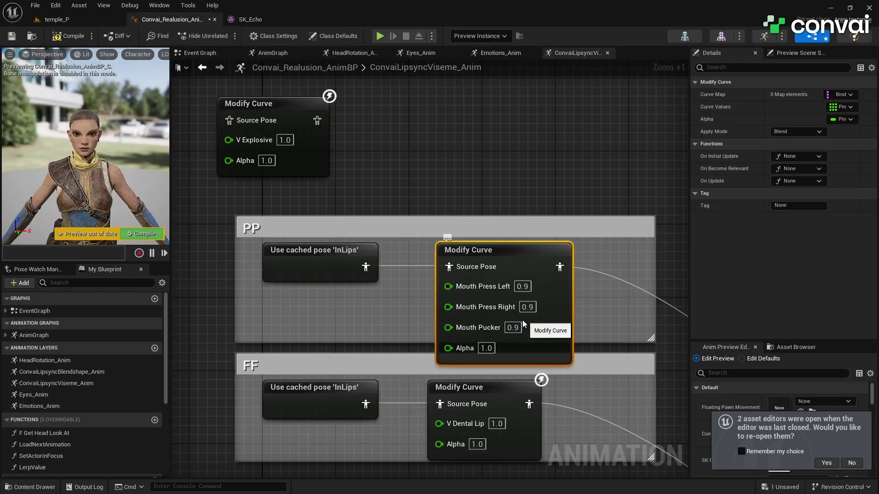
pyautogui.write('0.7')
pyautogui.press('Return')
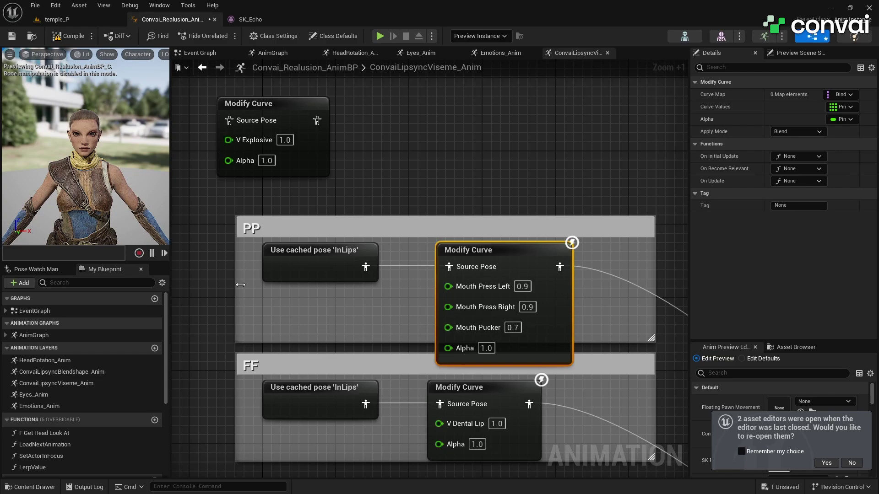
# Look over the Modify Curve nodes in the remaining viseme boxes, including FF, TH, DD, CH, SS and NN.
pyautogui.scroll(-3, 308, 301)
pyautogui.moveTo(299, 285); pyautogui.dragTo(308, 184, button='right')
pyautogui.scroll(1, 308, 185)
pyautogui.moveTo(305, 257); pyautogui.dragTo(310, 197, button='right')
pyautogui.scroll(1, 310, 197)
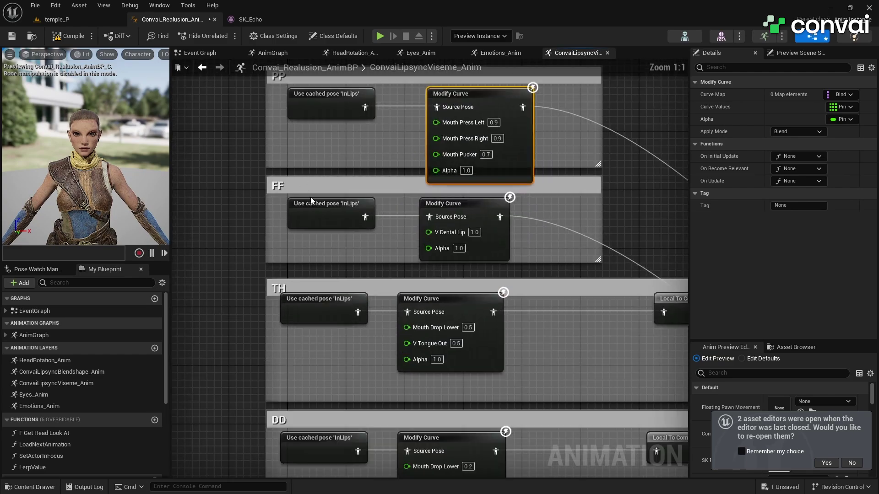
pyautogui.moveTo(313, 284); pyautogui.dragTo(286, 177, button='right')
pyautogui.moveTo(282, 312); pyautogui.dragTo(280, 119, button='right')
pyautogui.moveTo(273, 382); pyautogui.dragTo(243, 140, button='right')
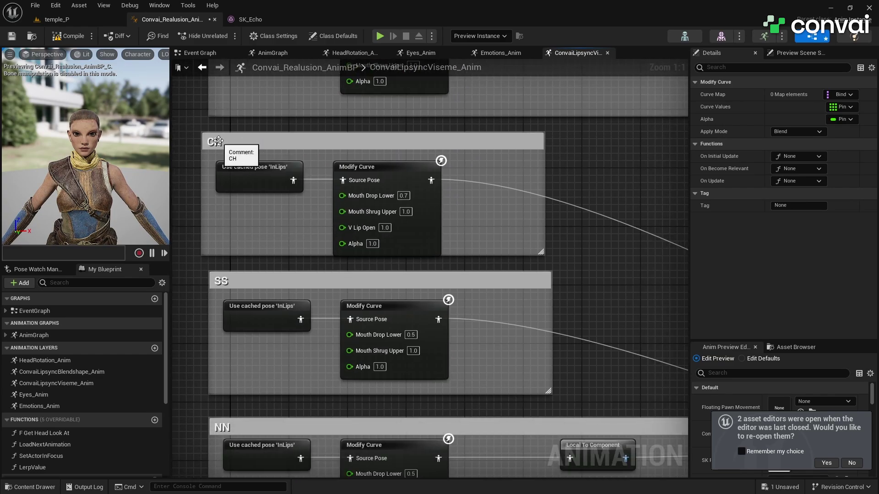
pyautogui.click(220, 140)
pyautogui.scroll(-2, 518, 339)
pyautogui.moveTo(518, 338); pyautogui.dragTo(499, 158, button='right')
pyautogui.moveTo(515, 440); pyautogui.dragTo(506, 279, button='right')
pyautogui.moveTo(335, 421); pyautogui.dragTo(327, 298, button='right')
# Examine the Transform (Modify) Bone nodes that drive the cc_base_jawroot and CC_Base_Tongue01 bones.
pyautogui.scroll(-6, 328, 298)
pyautogui.click(412, 187)
pyautogui.scroll(8, 413, 185)
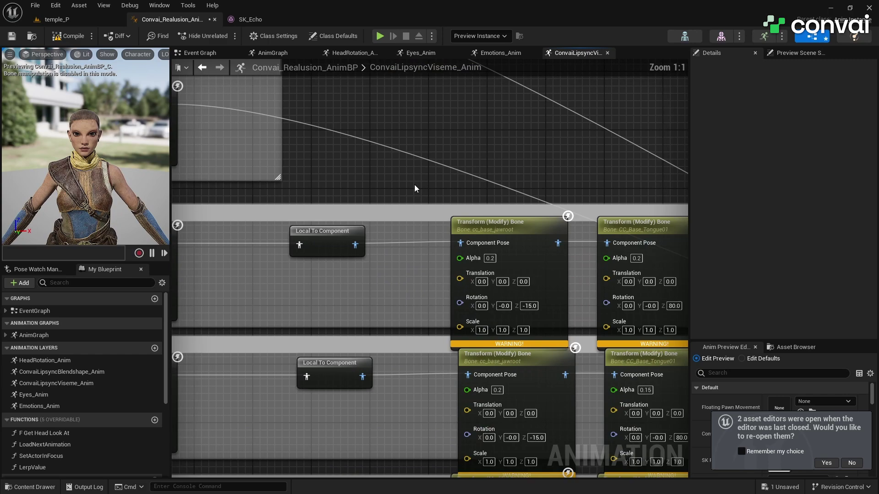
pyautogui.scroll(-2, 414, 184)
pyautogui.moveTo(453, 165); pyautogui.dragTo(416, 463, button='right')
pyautogui.moveTo(402, 147); pyautogui.dragTo(335, 253, button='right')
pyautogui.scroll(2, 337, 232)
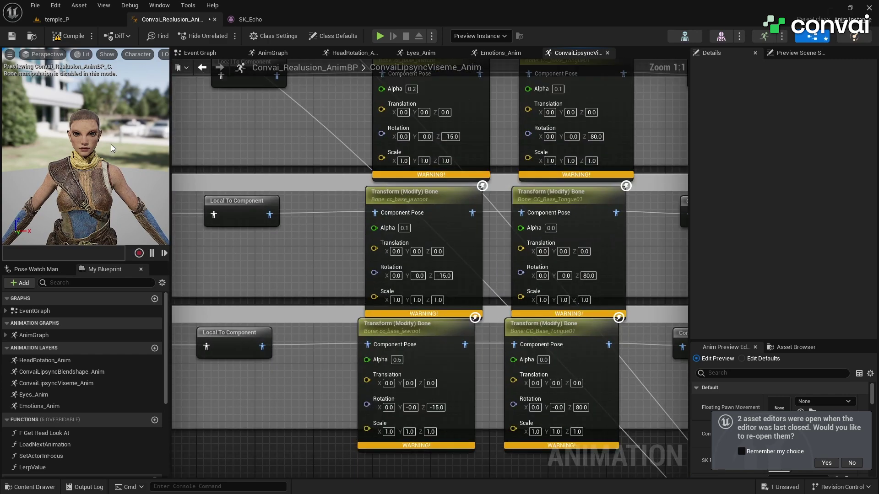
pyautogui.moveTo(362, 109); pyautogui.dragTo(359, 203, button='right')
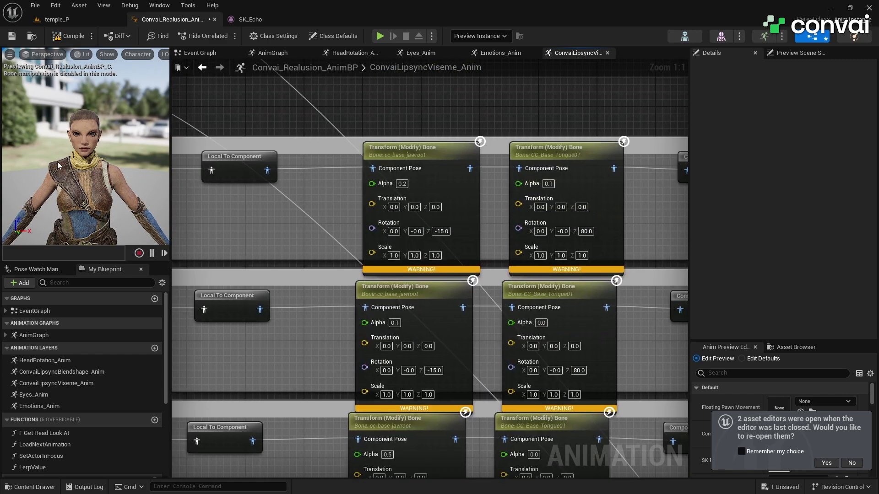
# Filter SK_Echo's morph targets by "jaw", preview jawOpen and reset its weight to 0.
pyautogui.click(260, 22)
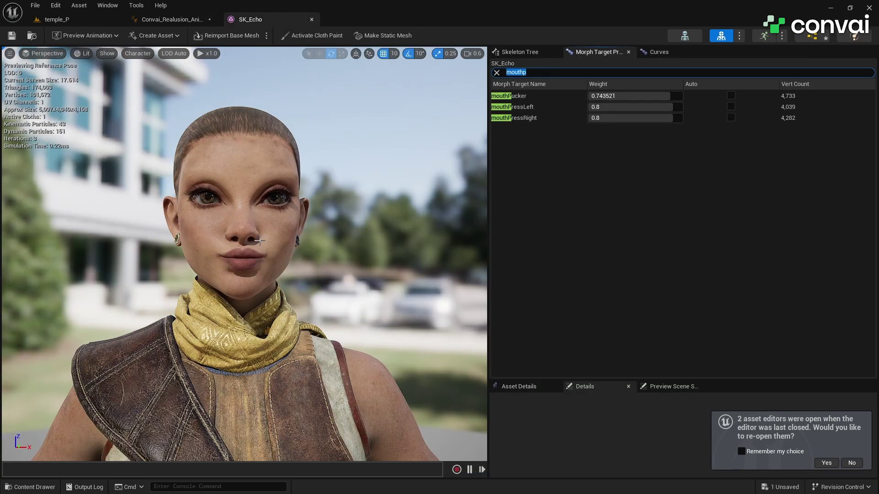
pyautogui.press('BackSpace')
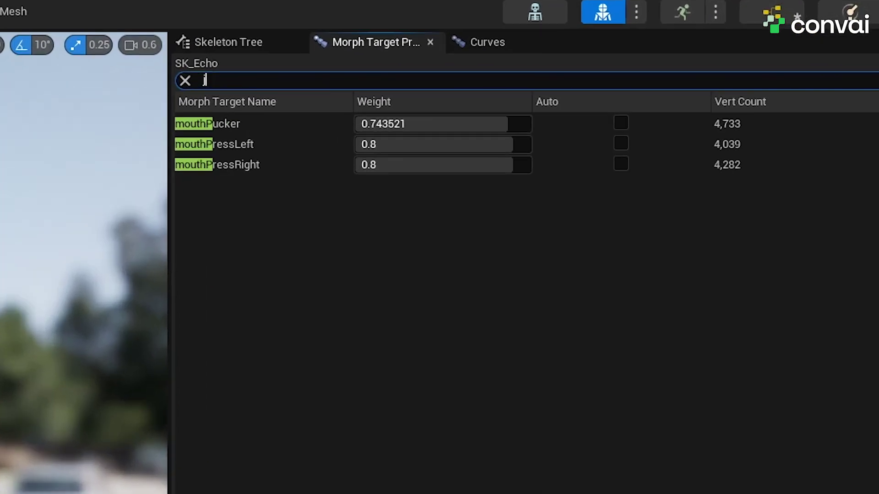
pyautogui.write('jaw')
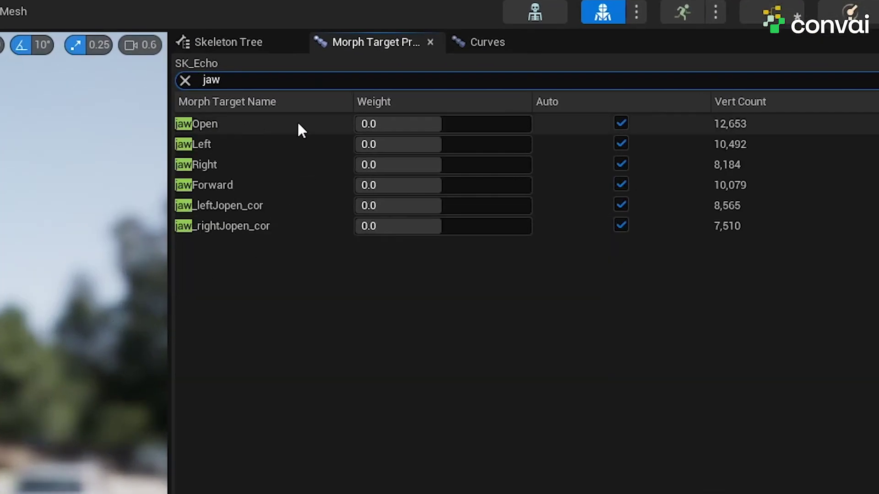
pyautogui.click(428, 129)
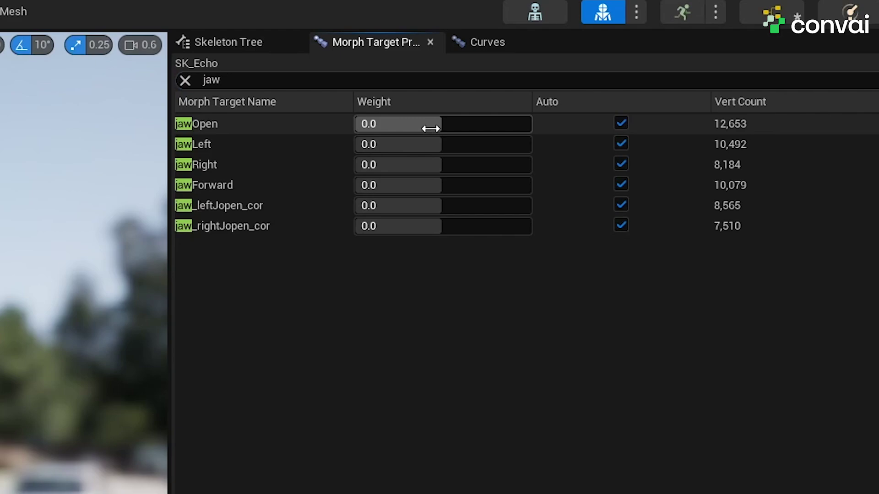
pyautogui.click(470, 135)
pyautogui.moveTo(467, 126); pyautogui.dragTo(438, 126)
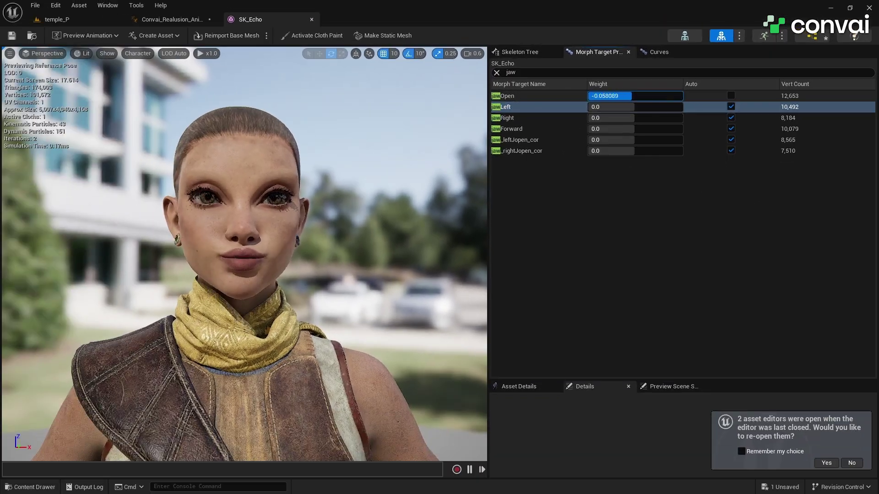
pyautogui.moveTo(632, 96); pyautogui.dragTo(639, 96)
pyautogui.click(638, 96)
pyautogui.write('0')
pyautogui.press('Return')
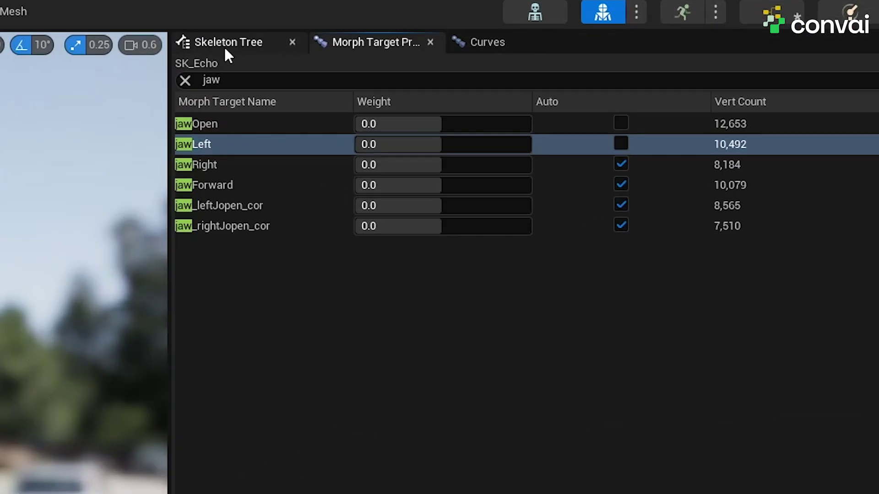
# Find the FACIAL_C_Jaw bone in SK_Echo's skeleton by searching "jaw", inspect it from the side and return to the viseme lipsync graph.
pyautogui.click(457, 54)
pyautogui.click(502, 68)
pyautogui.write('j')
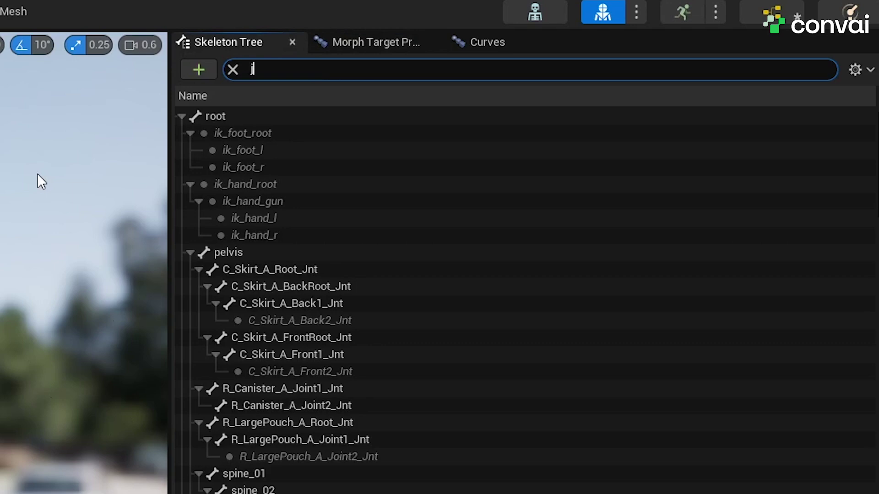
pyautogui.write('aw')
pyautogui.click(318, 304)
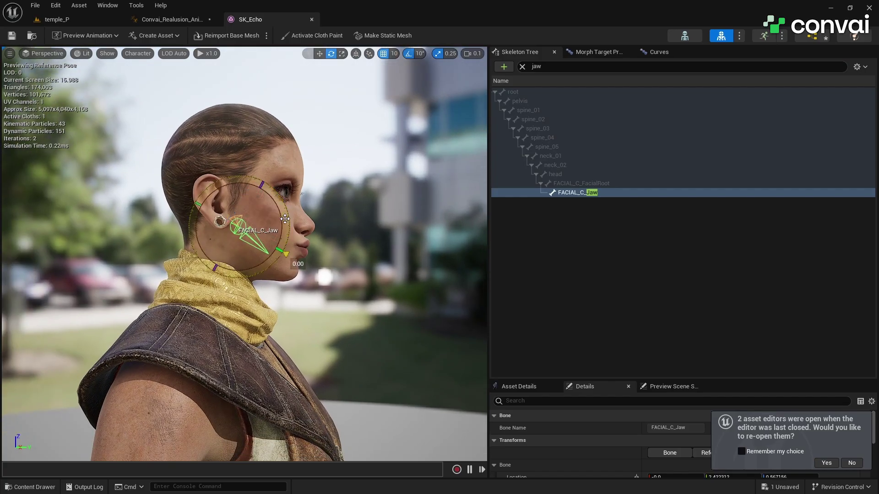
pyautogui.moveTo(280, 259); pyautogui.dragTo(176, 254, button='right')
pyautogui.scroll(1, 183, 260)
pyautogui.press('d')
pyautogui.click(170, 18)
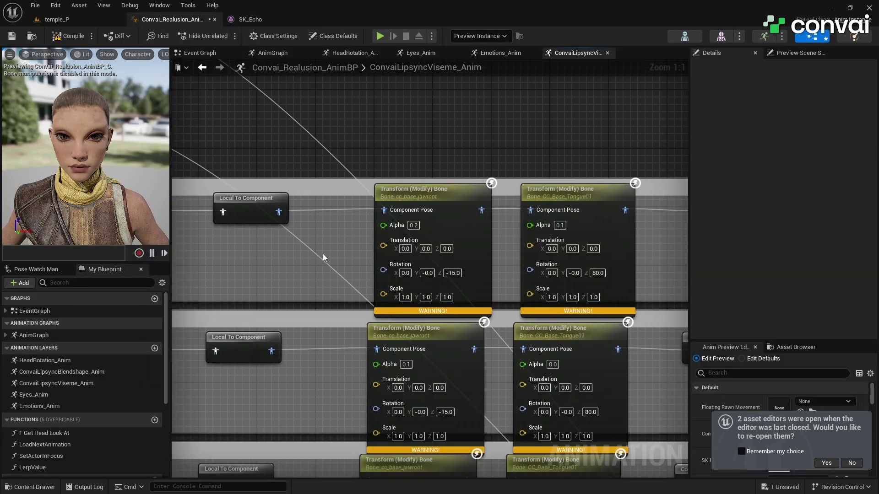
# Examine the cc_base_jawroot Transform (Modify) Bone node in the TH viseme's row and the matching rows beneath it.
pyautogui.scroll(1, 423, 250)
pyautogui.click(424, 251)
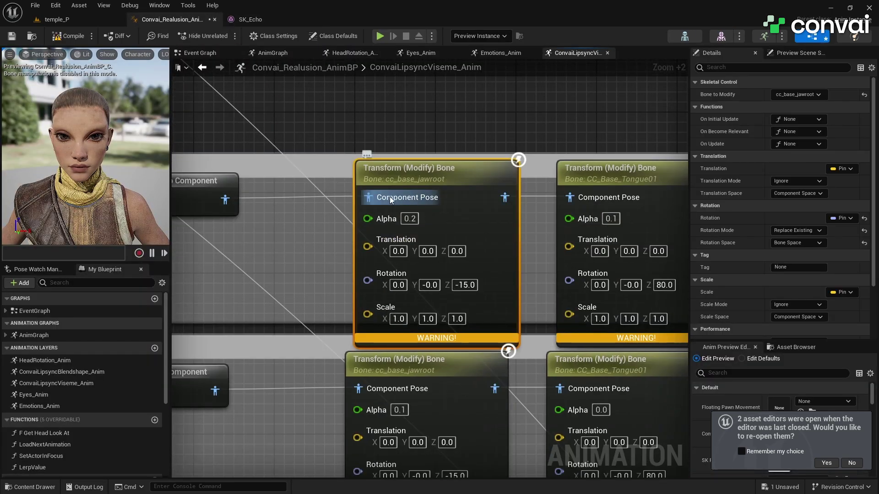
pyautogui.moveTo(294, 243); pyautogui.dragTo(595, 259, button='right')
pyautogui.scroll(-5, 278, 218)
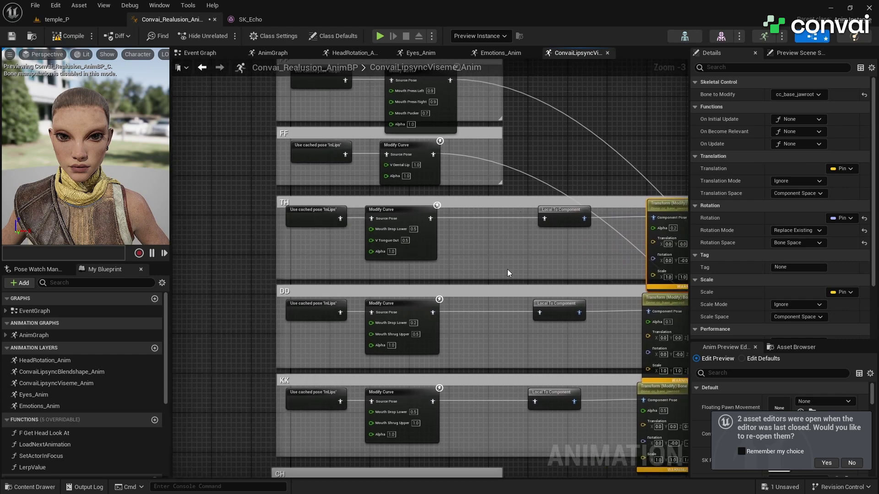
pyautogui.moveTo(487, 272); pyautogui.dragTo(314, 153, button='right')
pyautogui.scroll(2, 435, 131)
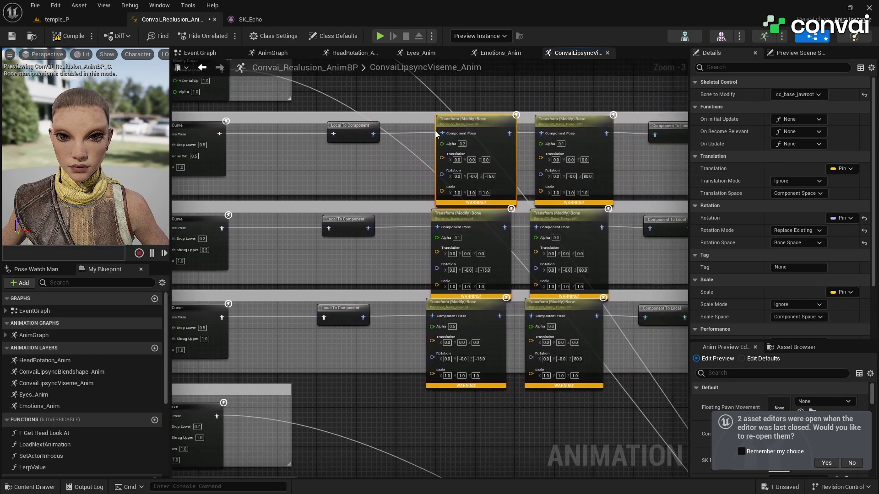
pyautogui.scroll(-3, 407, 160)
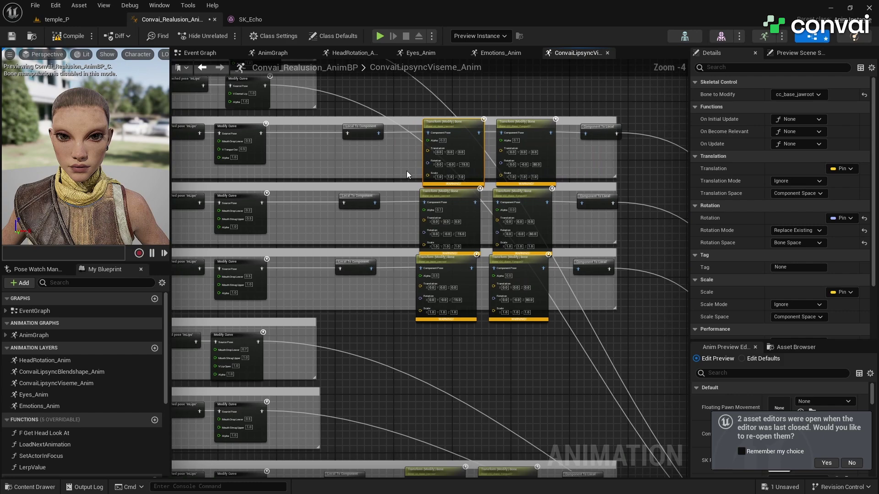
# Set Bone to Modify to FACIAL_C_Jaw on all the cc_base_jawroot Transform (Modify) Bone nodes in the viseme lipsync graph.
pyautogui.scroll(4, 414, 172)
pyautogui.moveTo(554, 139); pyautogui.dragTo(480, 196, button='right')
pyautogui.click(479, 196)
pyautogui.click(441, 170)
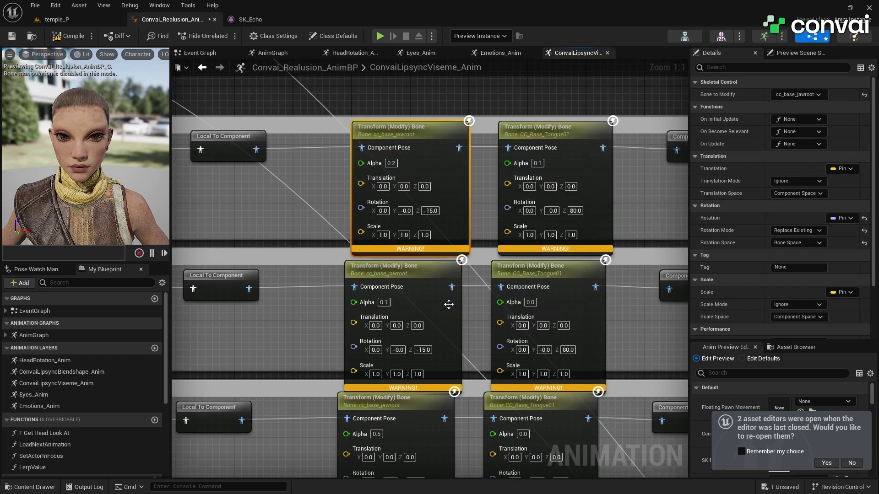
pyautogui.keyDown('ctrl'); pyautogui.click(447, 305); pyautogui.keyUp('ctrl')
pyautogui.scroll(-1, 443, 461)
pyautogui.moveTo(444, 461); pyautogui.dragTo(453, 183, button='right')
pyautogui.moveTo(454, 338); pyautogui.dragTo(446, 132, button='right')
pyautogui.moveTo(431, 326); pyautogui.dragTo(435, 177, button='right')
pyautogui.keyDown('ctrl'); pyautogui.click(426, 319); pyautogui.keyUp('ctrl')
pyautogui.moveTo(453, 389); pyautogui.dragTo(454, 150, button='right')
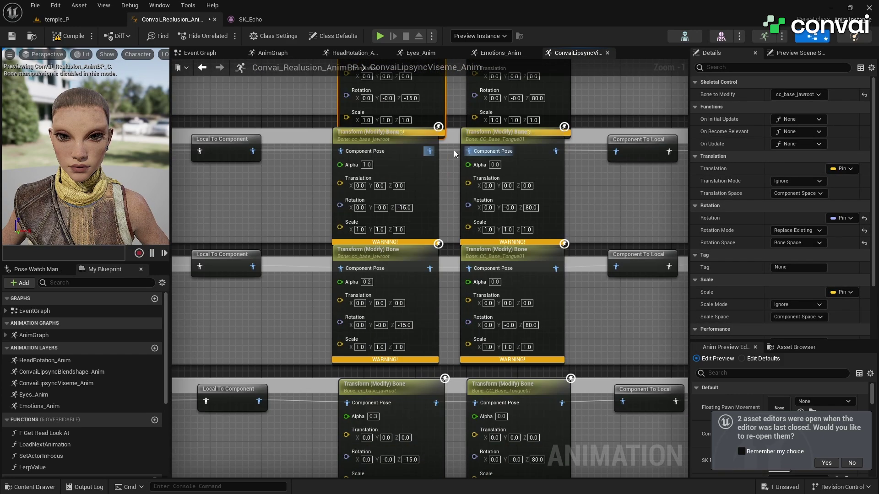
pyautogui.keyDown('ctrl'); pyautogui.click(429, 300); pyautogui.keyUp('ctrl')
pyautogui.moveTo(431, 405); pyautogui.dragTo(435, 198, button='right')
pyautogui.keyDown('ctrl'); pyautogui.click(435, 199); pyautogui.keyUp('ctrl')
pyautogui.keyDown('ctrl'); pyautogui.click(430, 308); pyautogui.keyUp('ctrl')
pyautogui.moveTo(435, 461); pyautogui.dragTo(434, 208, button='right')
pyautogui.keyDown('ctrl'); pyautogui.click(434, 209); pyautogui.keyUp('ctrl')
pyautogui.moveTo(453, 247); pyautogui.dragTo(452, 214, button='right')
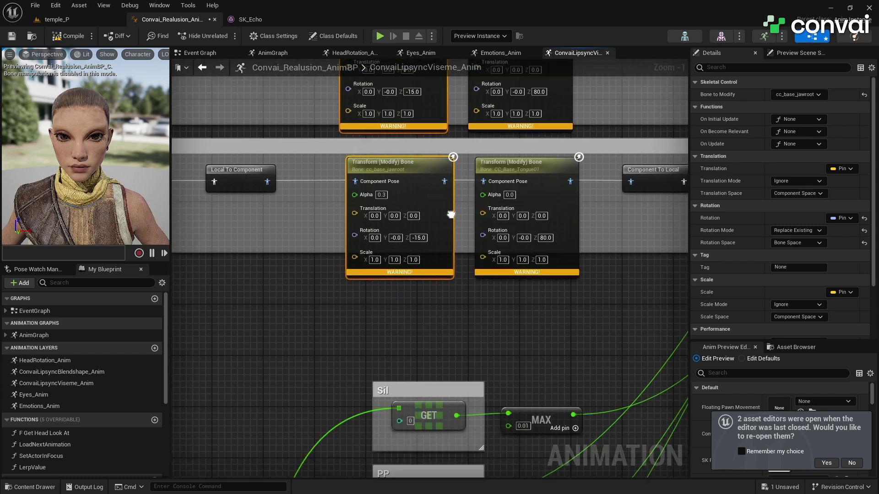
pyautogui.scroll(-2, 451, 214)
pyautogui.moveTo(494, 107); pyautogui.dragTo(483, 240, button='right')
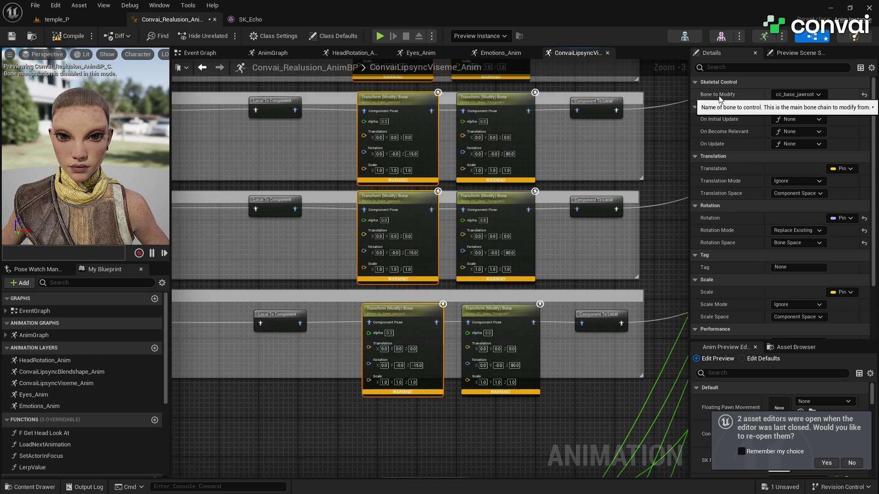
pyautogui.click(788, 93)
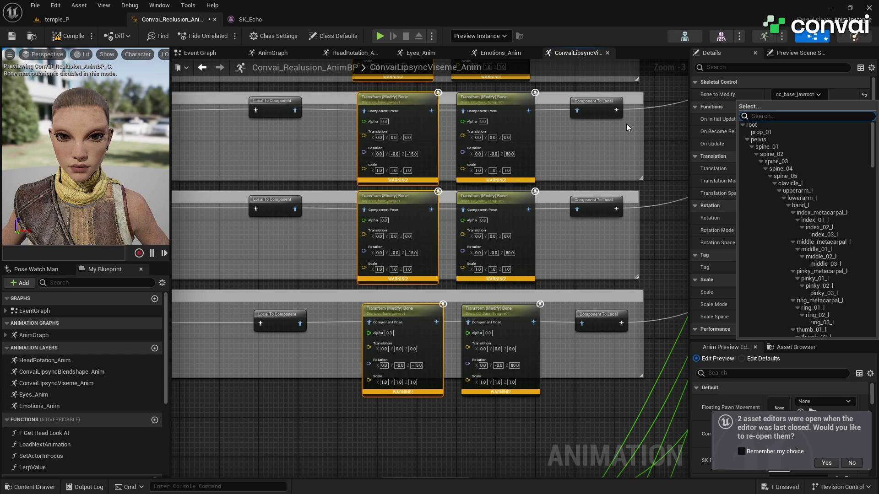
pyautogui.write('jaw')
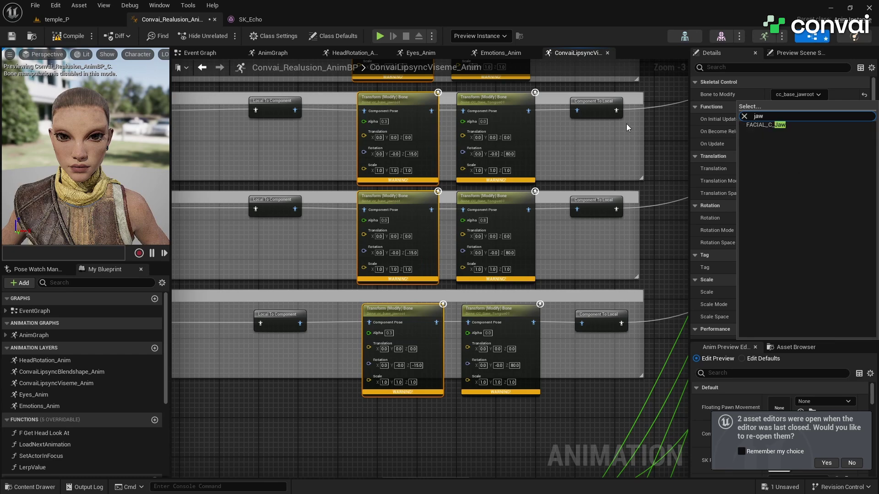
pyautogui.click(764, 125)
# Compile the animation blueprint and close the compiler results.
pyautogui.scroll(4, 411, 129)
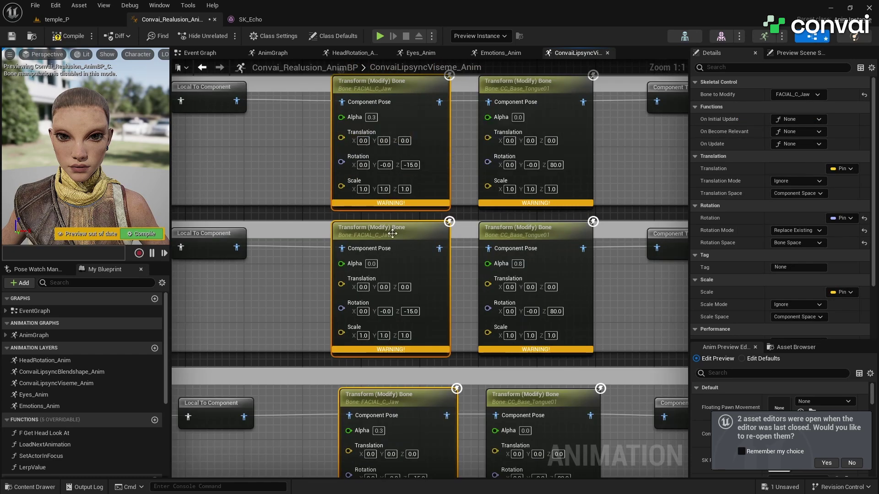
pyautogui.scroll(-1, 288, 147)
pyautogui.moveTo(287, 146); pyautogui.dragTo(308, 250, button='right')
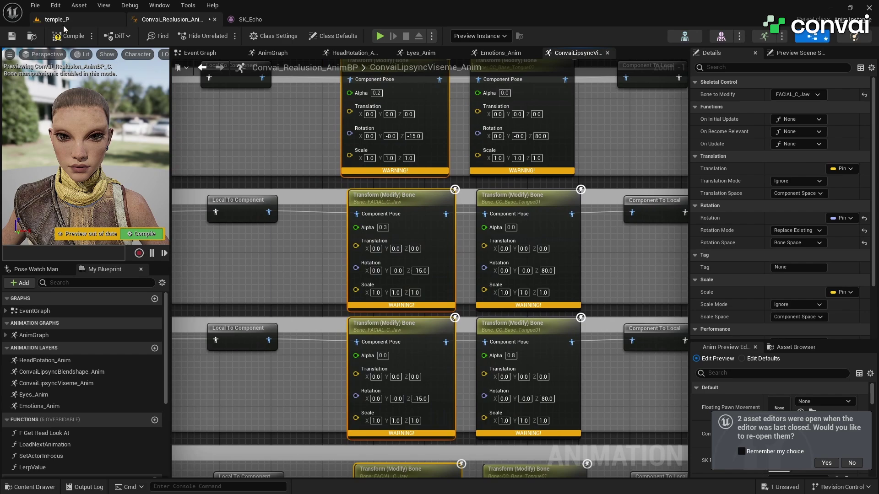
pyautogui.click(57, 20)
pyautogui.click(171, 19)
pyautogui.click(68, 36)
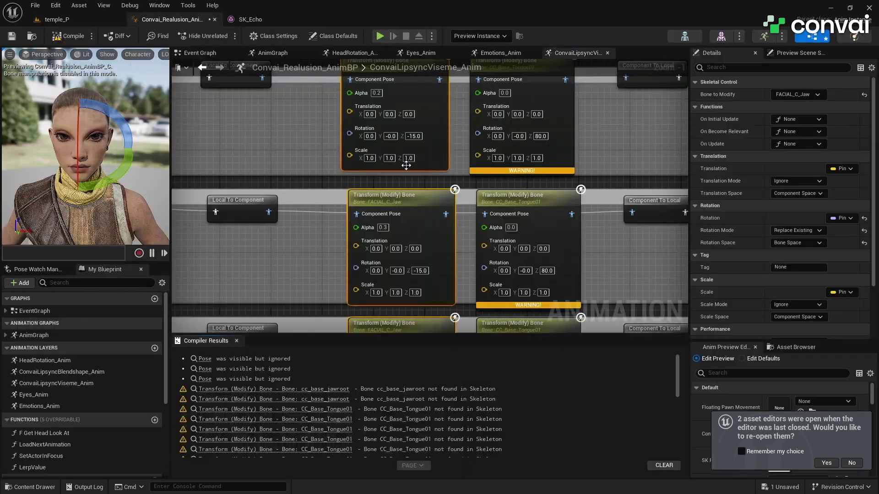
pyautogui.click(237, 341)
# Look over the CC_Base_Tongue01 Transform (Modify) Bone nodes across the viseme rows.
pyautogui.moveTo(253, 179); pyautogui.dragTo(220, 326, button='right')
pyautogui.scroll(-3, 220, 326)
pyautogui.scroll(4, 376, 306)
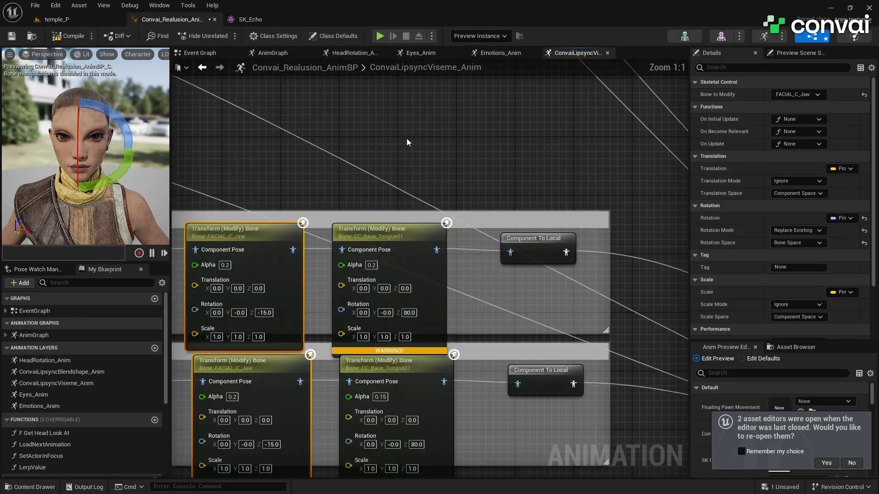
pyautogui.moveTo(406, 139); pyautogui.dragTo(404, 284, button='right')
pyautogui.moveTo(465, 165); pyautogui.dragTo(482, 287, button='right')
pyautogui.keyDown('ctrl'); pyautogui.scroll(3, 466, 161); pyautogui.keyUp('ctrl')
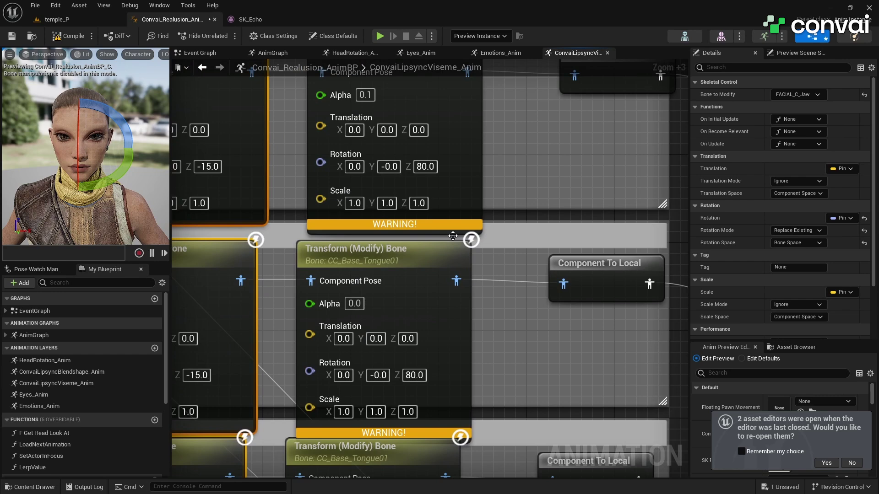
pyautogui.scroll(-1, 433, 222)
pyautogui.scroll(-2, 499, 173)
pyautogui.moveTo(498, 174); pyautogui.dragTo(502, 246, button='right')
# Filter SK_Echo's skeleton by "tong" and inspect the bones FACIAL_Tongue1 to FACIAL_Tongue4, ending on FACIAL_Tongue1.
pyautogui.click(241, 22)
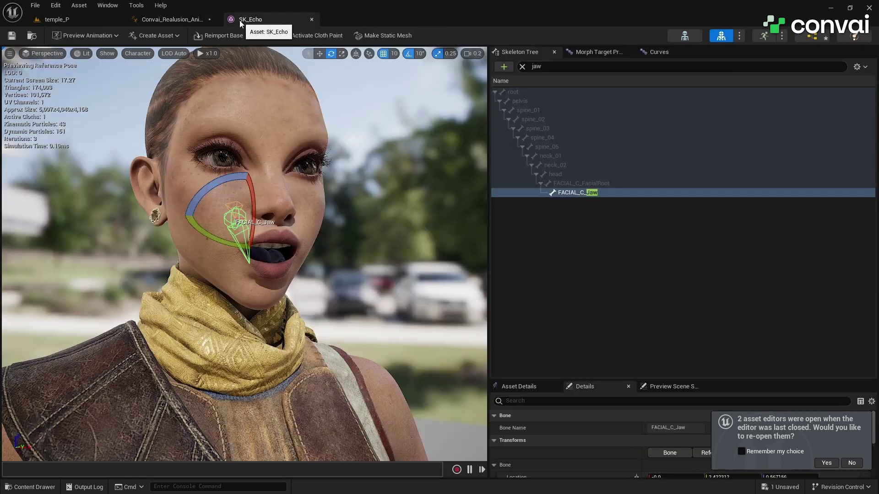
pyautogui.write('to')
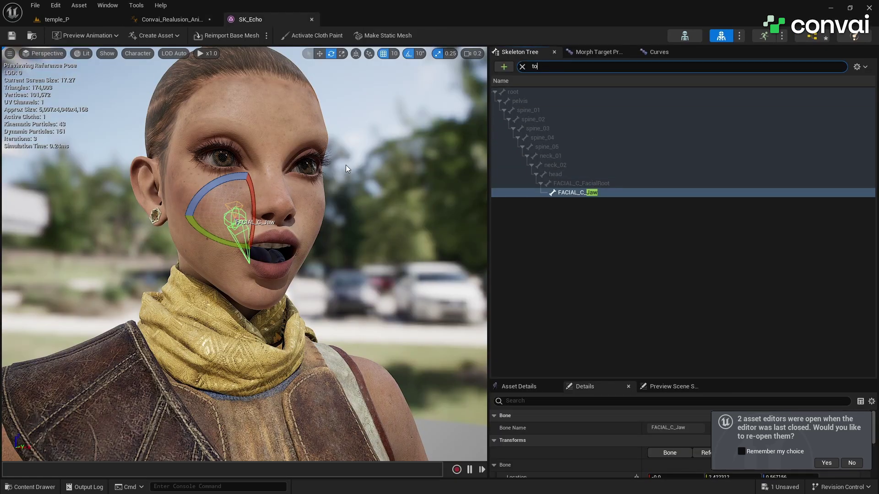
pyautogui.write('un')
pyautogui.press('BackSpace')
pyautogui.press('BackSpace')
pyautogui.write('ng')
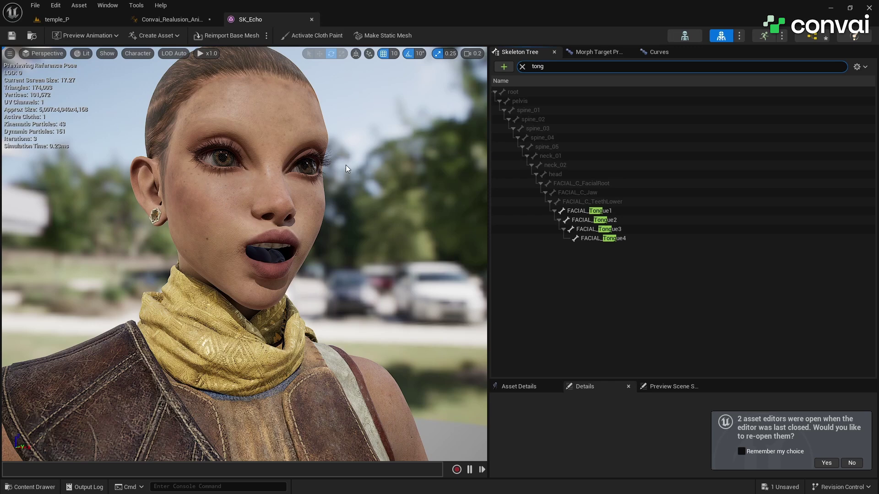
pyautogui.click(589, 211)
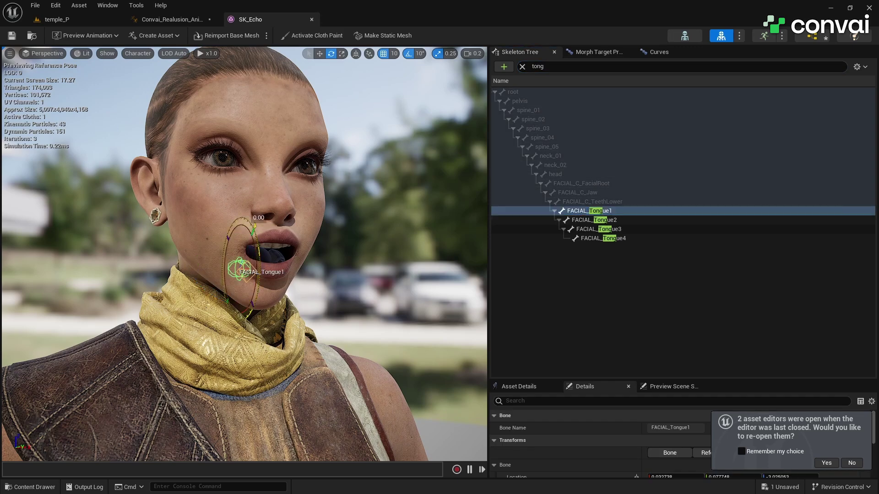
pyautogui.click(630, 221)
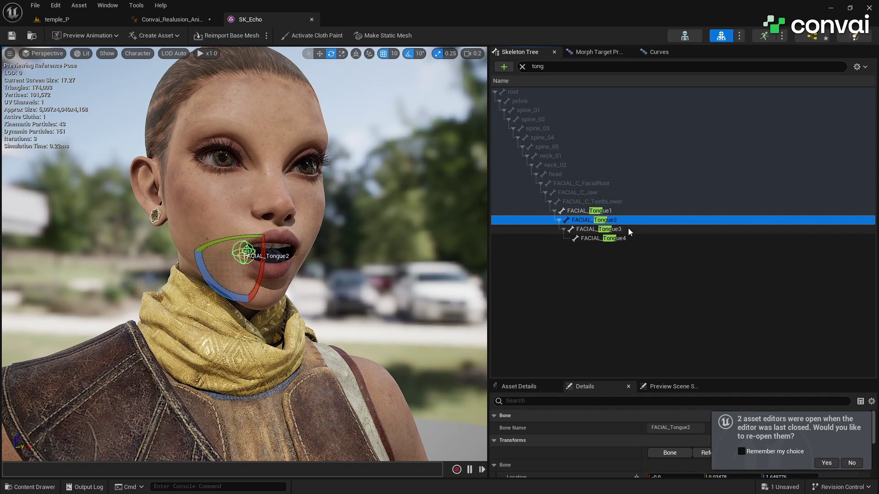
pyautogui.click(628, 229)
pyautogui.click(627, 237)
pyautogui.moveTo(287, 283); pyautogui.dragTo(282, 251)
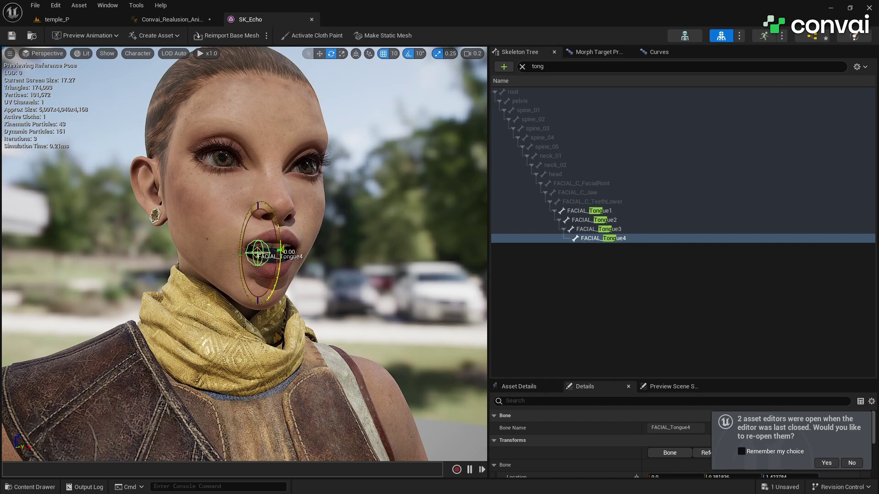
pyautogui.click(633, 210)
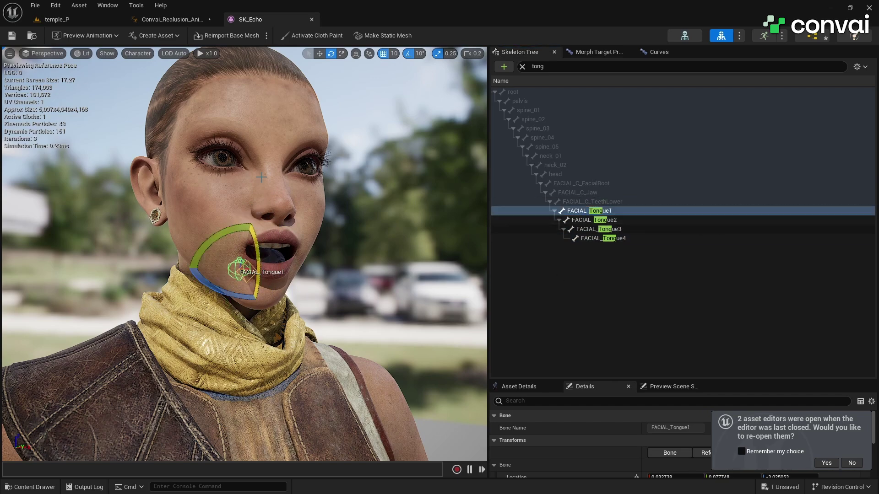
# Back in the viseme lipsync graph, set Bone to Modify to FACIAL_Tongue1 on all the CC_Base_Tongue01 Transform (Modify) Bone nodes.
pyautogui.click(161, 19)
pyautogui.click(459, 221)
pyautogui.scroll(1, 451, 224)
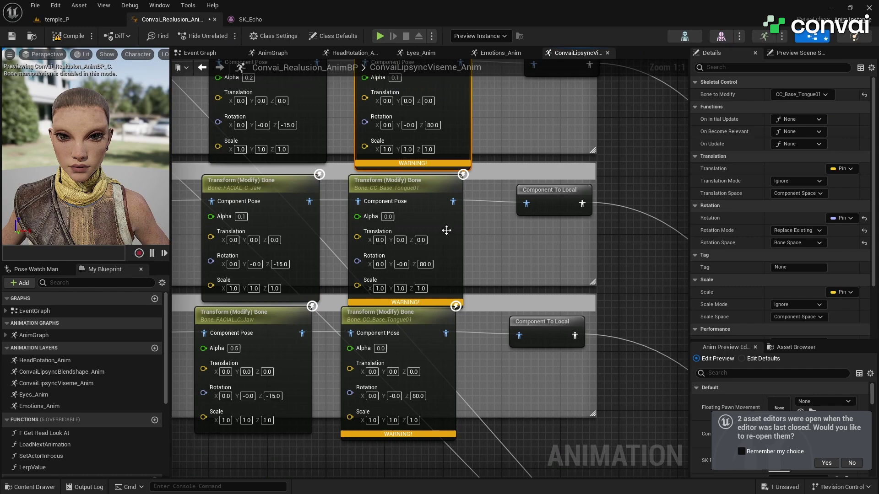
pyautogui.scroll(1, 411, 206)
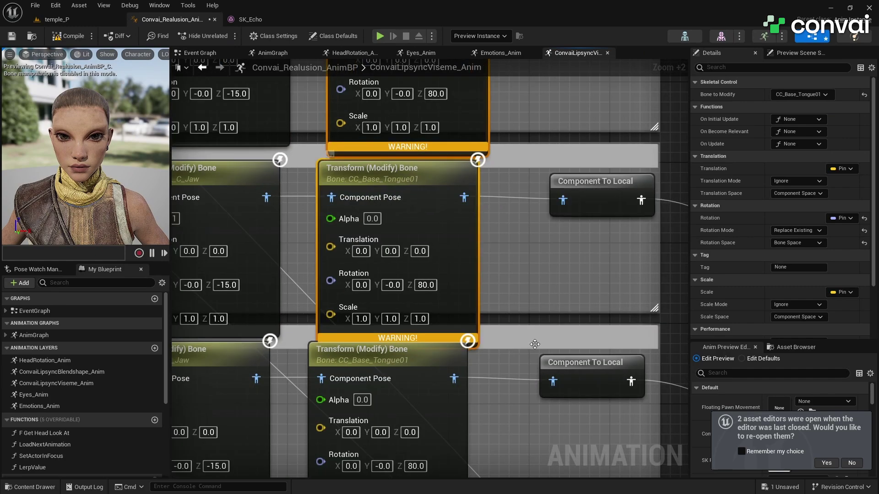
pyautogui.scroll(-5, 535, 344)
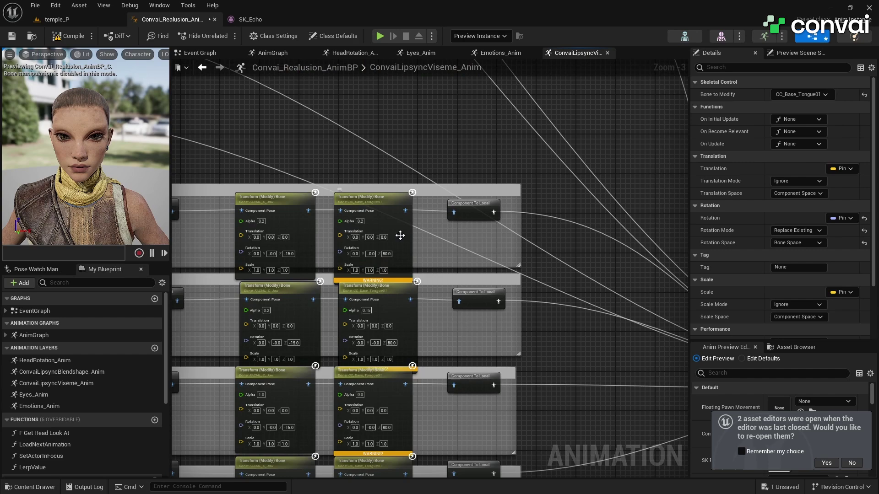
pyautogui.keyDown('shift'); pyautogui.click(400, 235); pyautogui.keyUp('shift')
pyautogui.keyDown('shift'); pyautogui.click(402, 314); pyautogui.keyUp('shift')
pyautogui.moveTo(402, 314); pyautogui.dragTo(395, 98, button='right')
pyautogui.keyDown('shift'); pyautogui.click(398, 185); pyautogui.keyUp('shift')
pyautogui.keyDown('shift'); pyautogui.click(401, 289); pyautogui.keyUp('shift')
pyautogui.moveTo(402, 288); pyautogui.dragTo(396, 112, button='right')
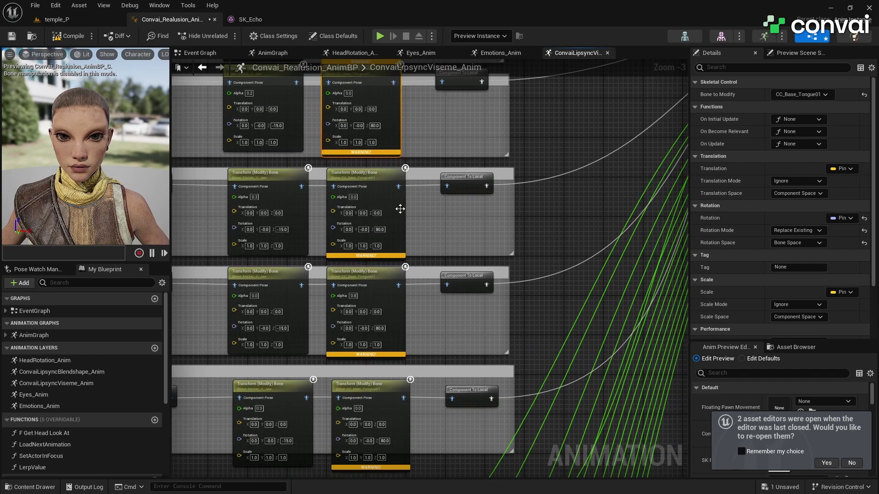
pyautogui.moveTo(462, 398); pyautogui.dragTo(455, 199, button='right')
pyautogui.click(800, 95)
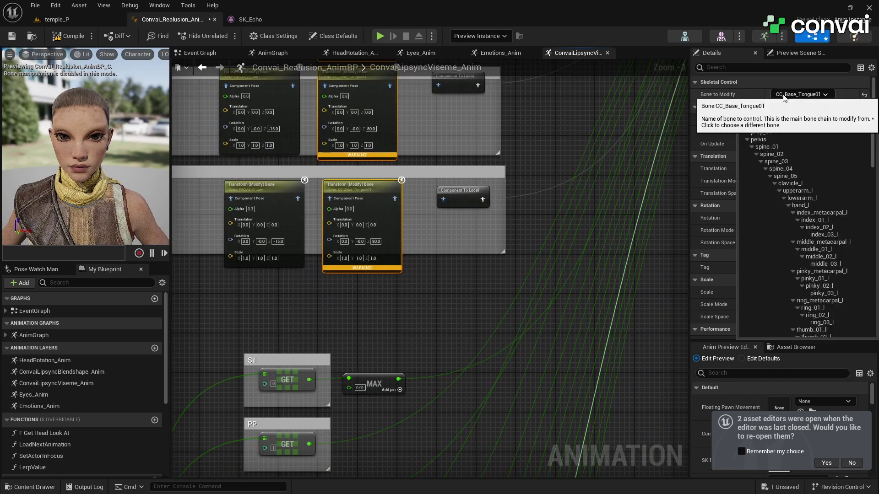
pyautogui.write('tong')
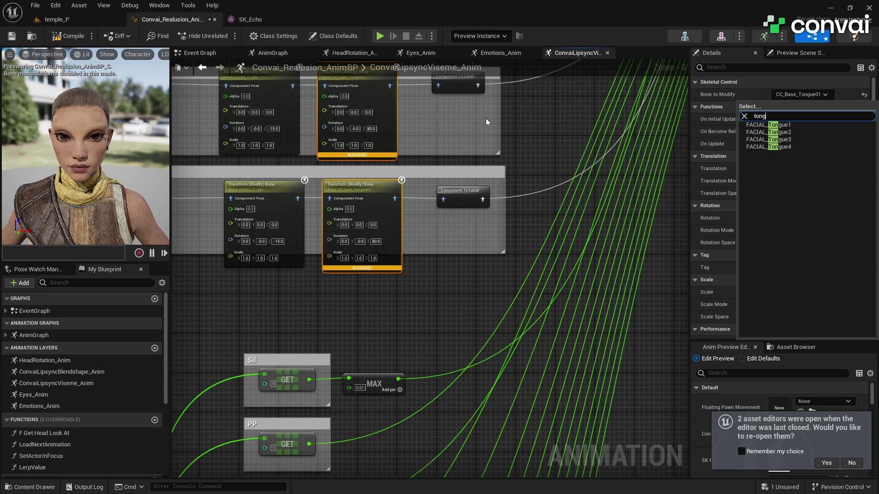
pyautogui.click(782, 126)
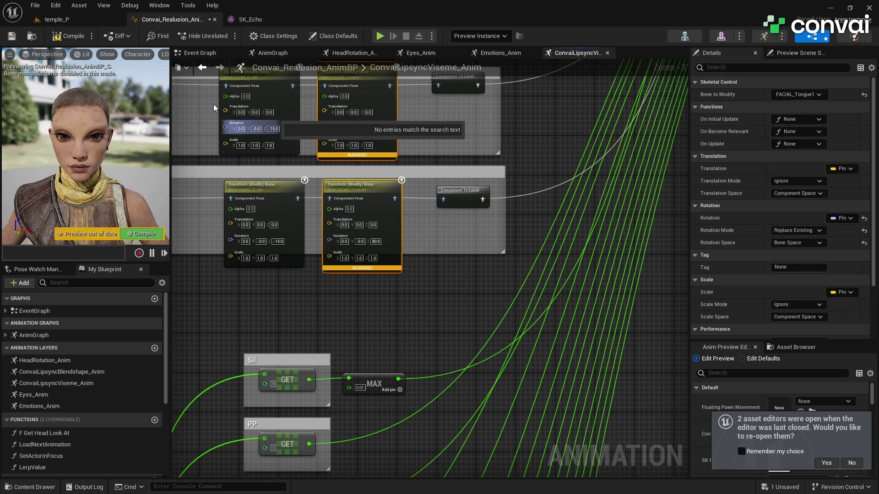
# Compile the animation blueprint and look over the TH, DD and KK viseme boxes.
pyautogui.click(69, 36)
pyautogui.scroll(-5, 336, 280)
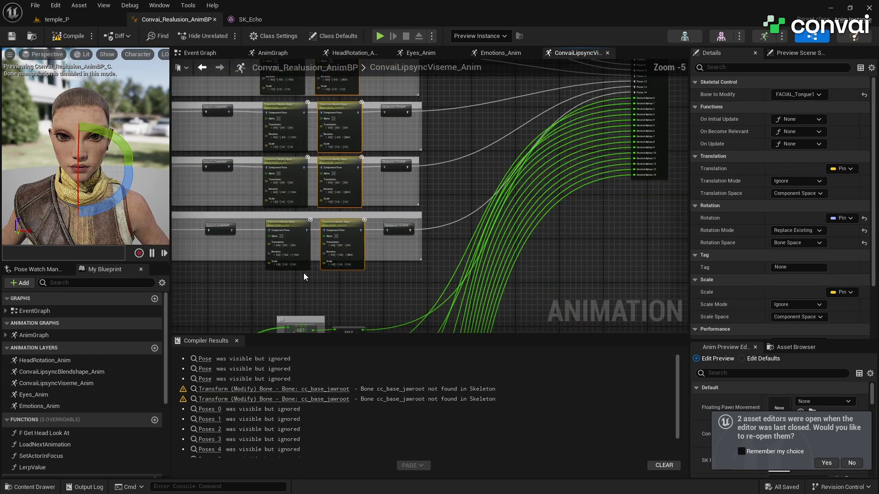
pyautogui.moveTo(390, 121); pyautogui.dragTo(476, 265, button='right')
pyautogui.scroll(5, 476, 265)
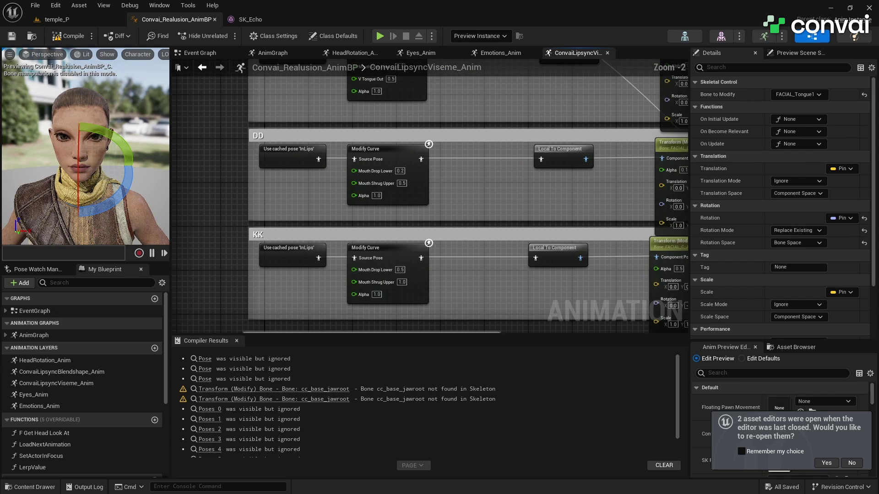
pyautogui.moveTo(472, 141); pyautogui.dragTo(482, 222, button='right')
pyautogui.moveTo(478, 158); pyautogui.dragTo(460, 298, button='right')
pyautogui.moveTo(375, 232); pyautogui.dragTo(314, 133, button='right')
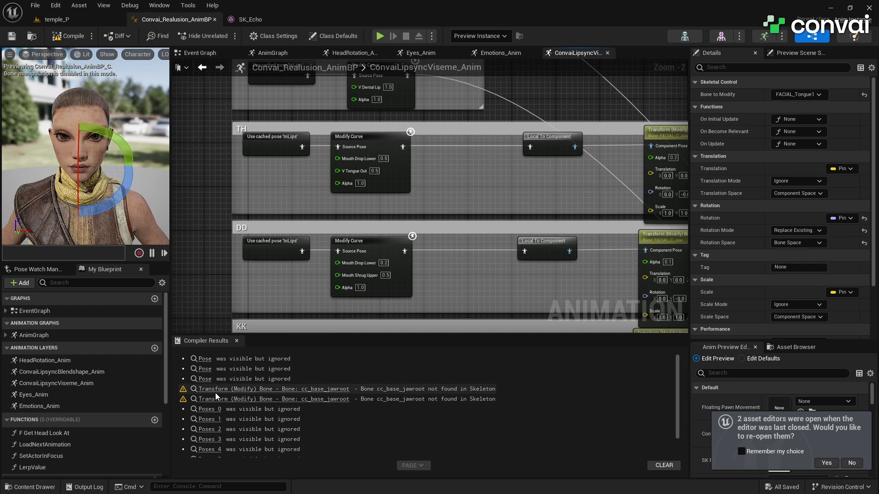
# Locate the node behind the first cc_base_jawroot compiler warning and delete the ConvaiLipsyncBlendshape_Anim animation layer.
pyautogui.click(245, 390)
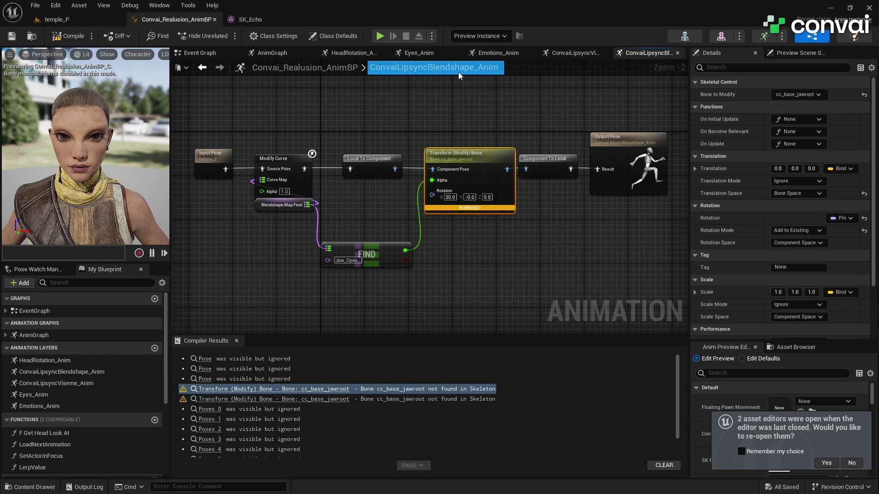
pyautogui.click(71, 372)
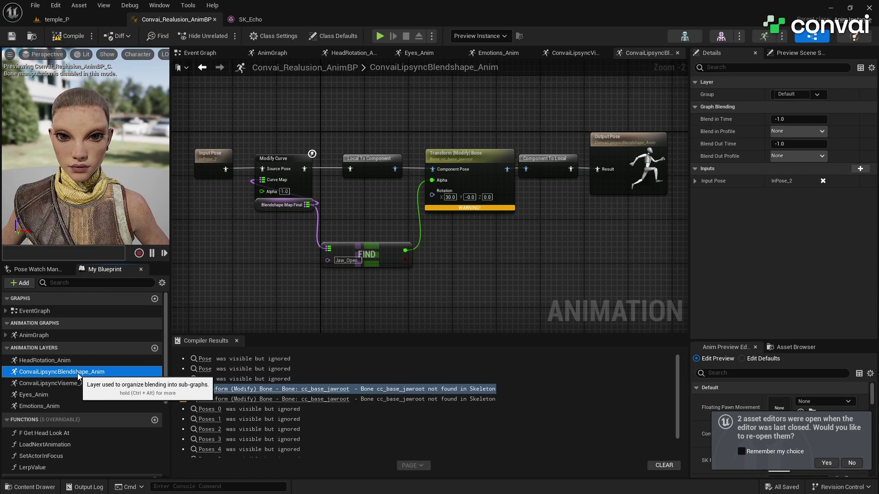
pyautogui.press('Delete')
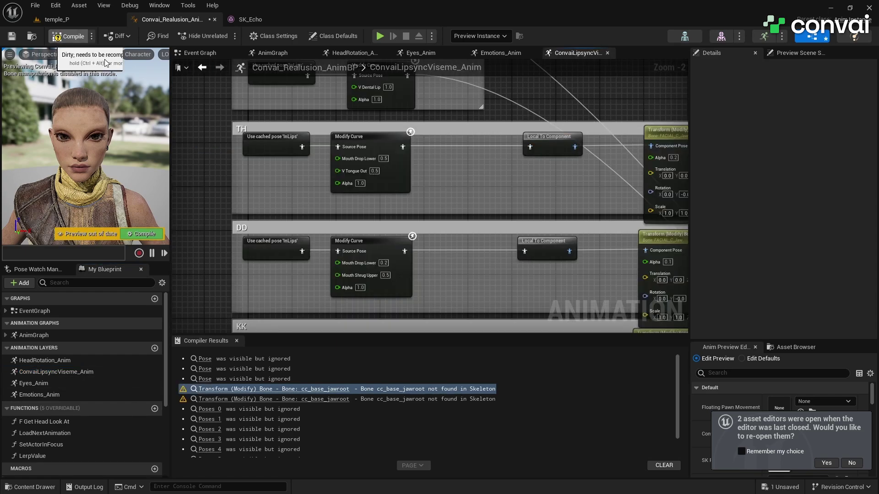
# Compile and save the Convai_Realusion_AnimBP animation blueprint.
pyautogui.click(67, 37)
pyautogui.scroll(-3, 306, 406)
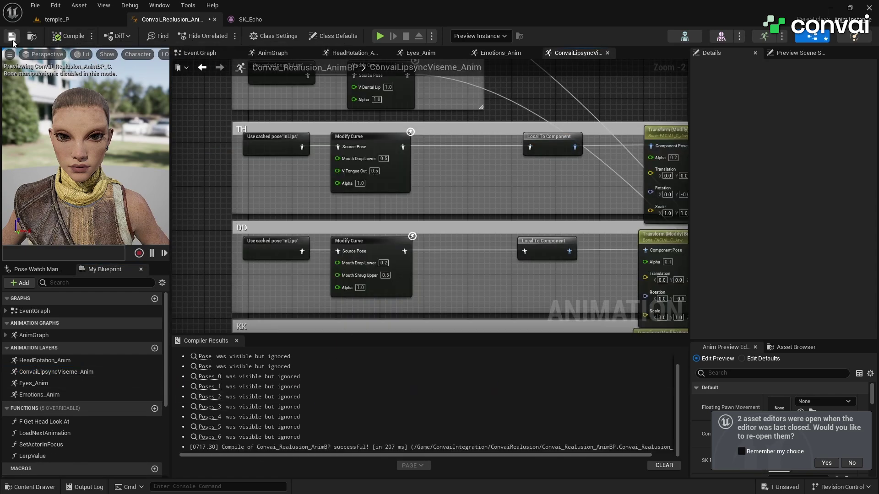
pyautogui.scroll(-2, 449, 223)
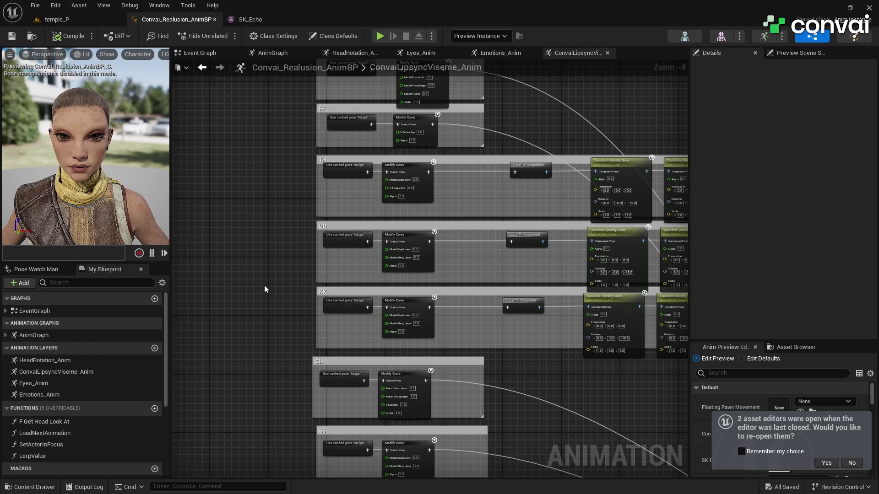
# Look over the viseme boxes in the ConvaiLipsyncViseme_Anim graph and follow their connections to the multi-pose blend and output pose.
pyautogui.scroll(-1, 265, 286)
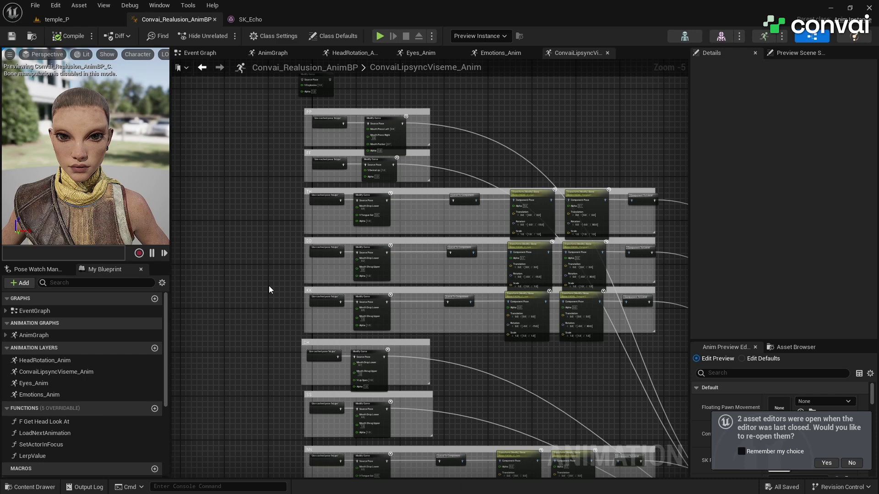
pyautogui.moveTo(314, 343)
pyautogui.mouseDown(button='right')
pyautogui.moveTo(284, 205)
pyautogui.moveTo(282, 137)
pyautogui.moveTo(323, 329)
pyautogui.mouseUp(button='right')
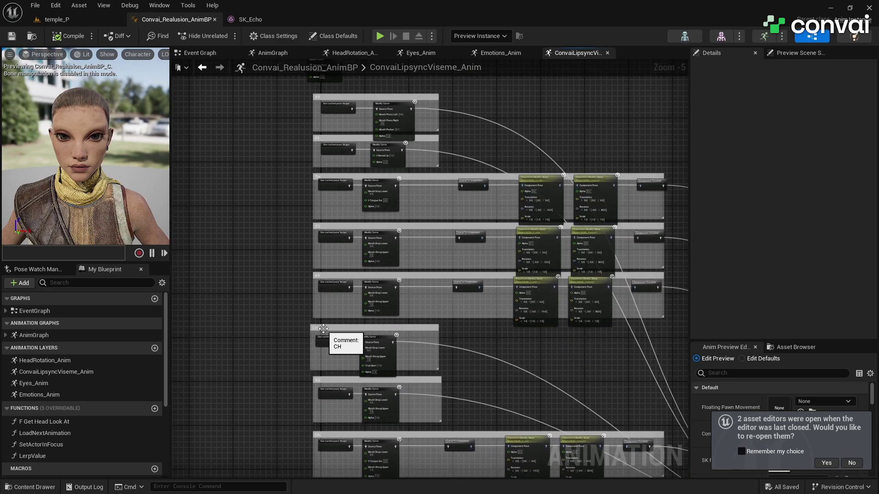
pyautogui.scroll(5, 373, 188)
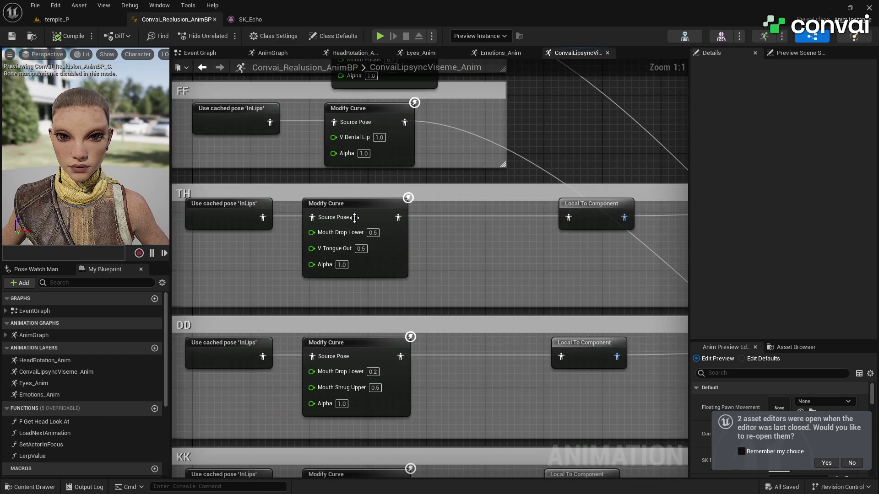
pyautogui.moveTo(341, 117); pyautogui.dragTo(372, 293, button='right')
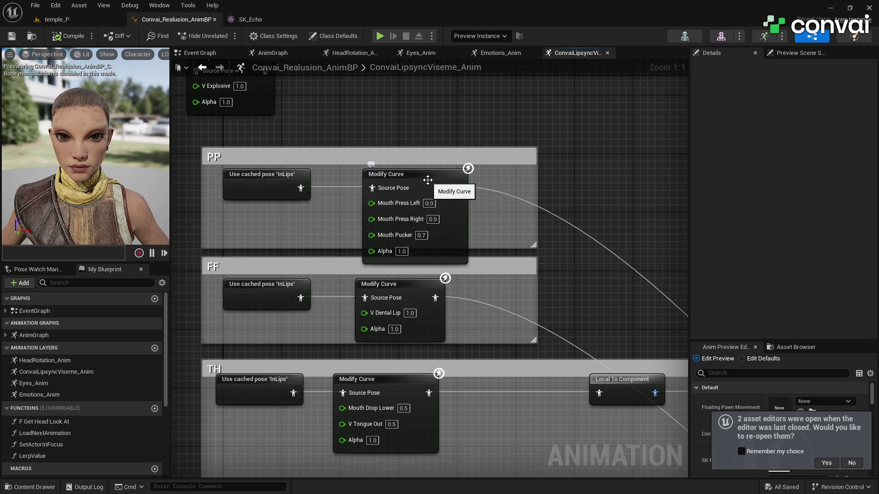
pyautogui.scroll(-7, 428, 180)
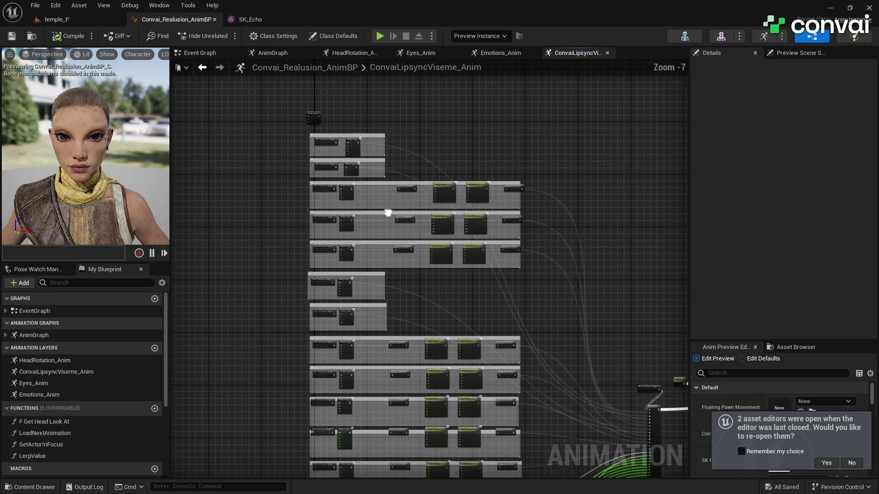
pyautogui.scroll(3, 510, 191)
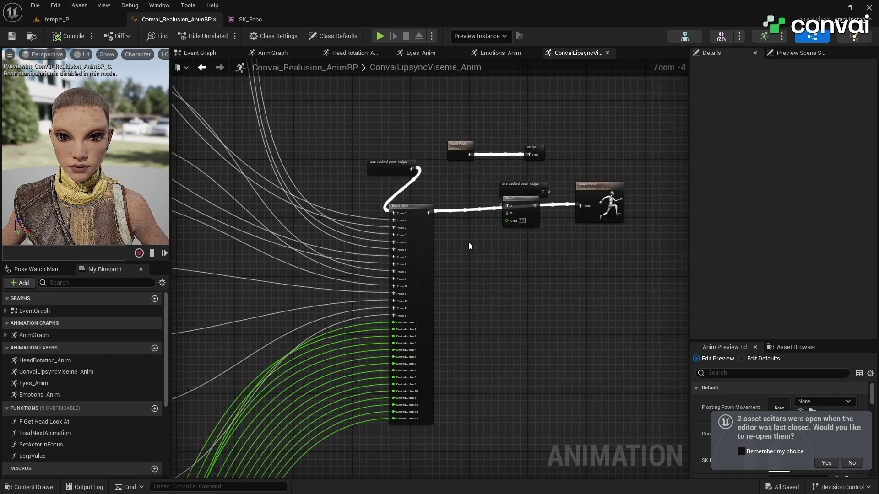
pyautogui.moveTo(209, 116); pyautogui.dragTo(329, 137, button='right')
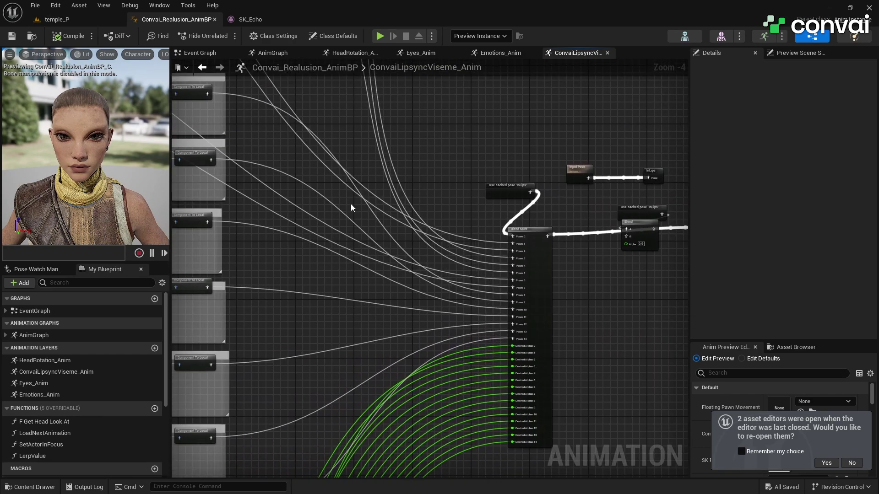
pyautogui.scroll(-1, 275, 277)
pyautogui.moveTo(264, 290); pyautogui.dragTo(491, 291, button='right')
# Open the BP_Echo_Convai blueprint from the level's content and set its SkeletalMesh component's Anim Class to Convai_Realusion_AnimBP.
pyautogui.click(69, 20)
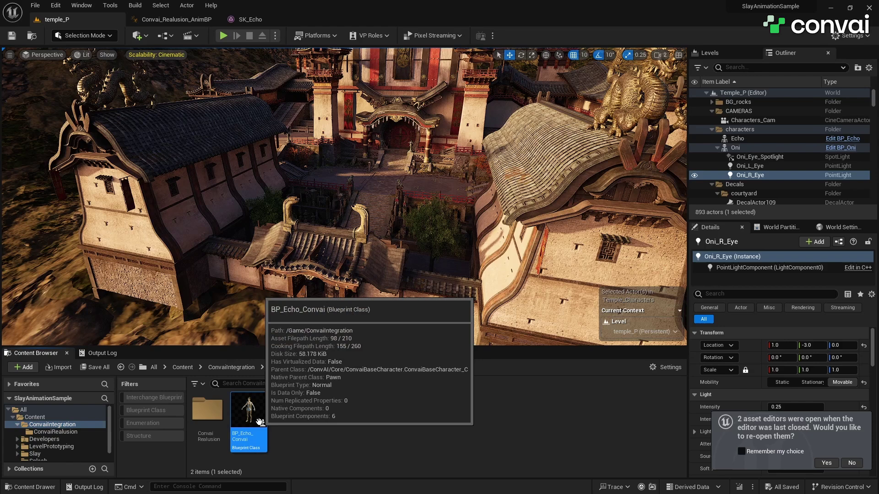
pyautogui.doubleClick(251, 422)
pyautogui.click(50, 103)
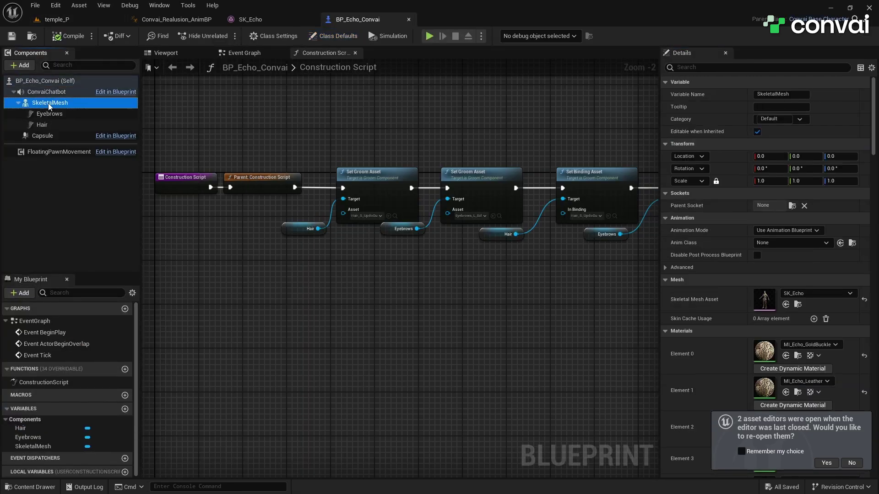
pyautogui.click(784, 243)
pyautogui.write('convai')
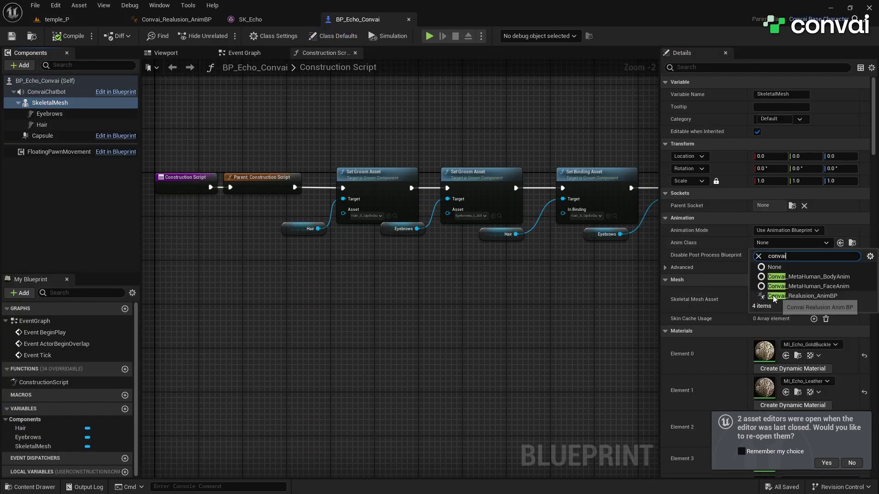
pyautogui.click(797, 296)
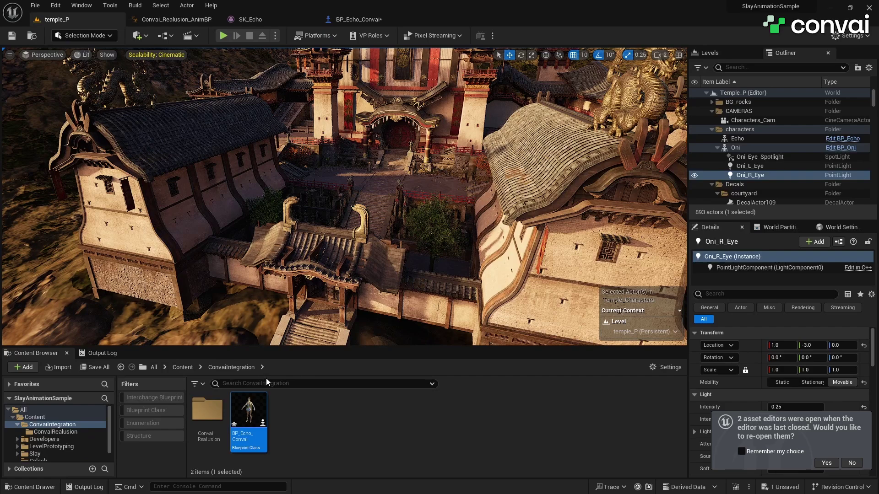
# Place BP_Echo_Convai in the temple_P courtyard and open its Char ID for editing.
pyautogui.moveTo(380, 196); pyautogui.dragTo(380, 196)
pyautogui.click(490, 262)
pyautogui.press('w')
pyautogui.moveTo(485, 256); pyautogui.dragTo(513, 247, button='right')
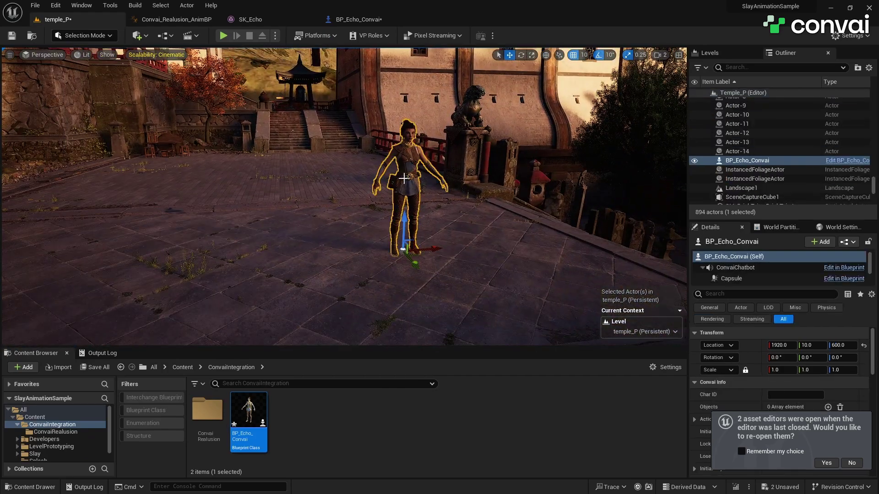
pyautogui.scroll(-1, 755, 383)
pyautogui.click(816, 380)
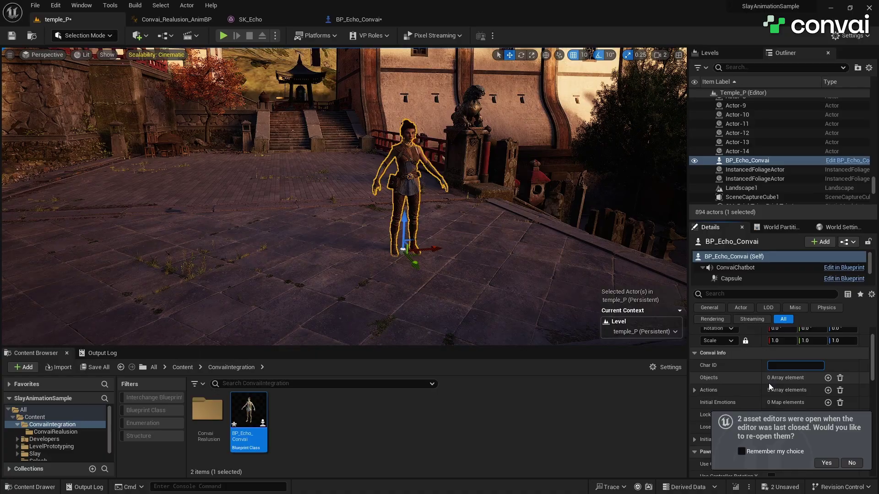
# Play the level, ask Echo by voice what she discovered when she entered, and move closer to her.
pyautogui.hotkey('alt', 'p')
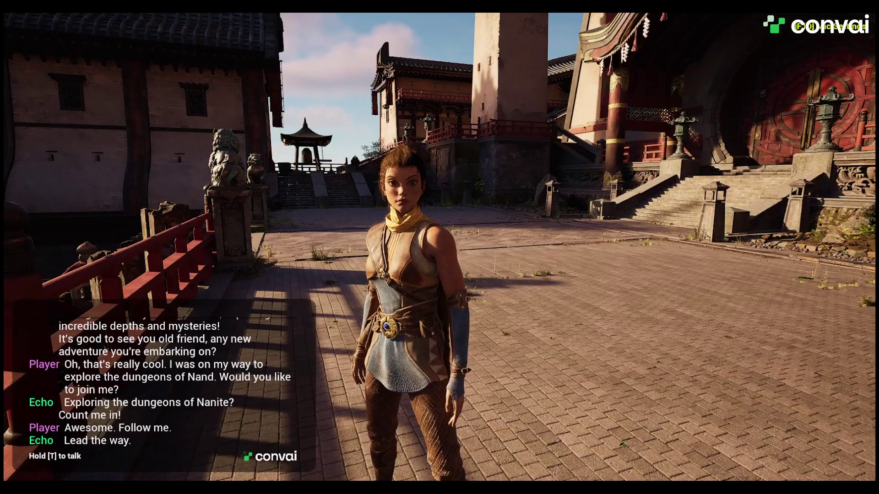
pyautogui.press('t')
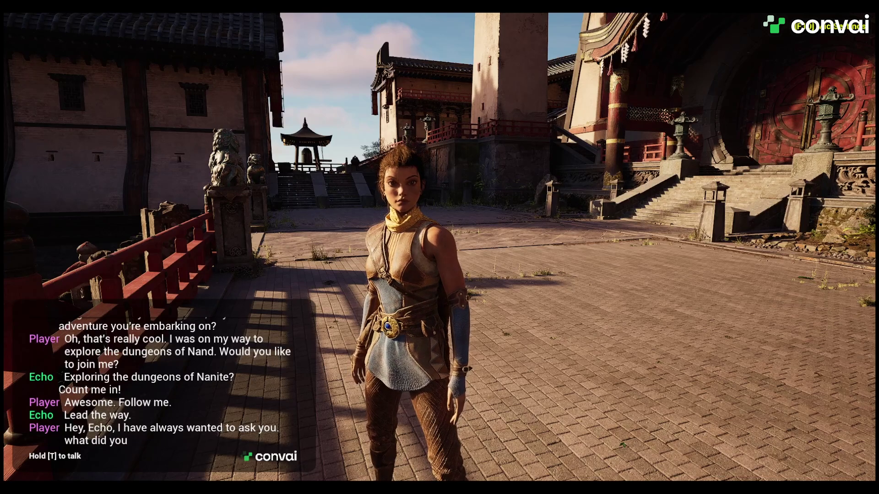
pyautogui.press('w')
pyautogui.press('w')
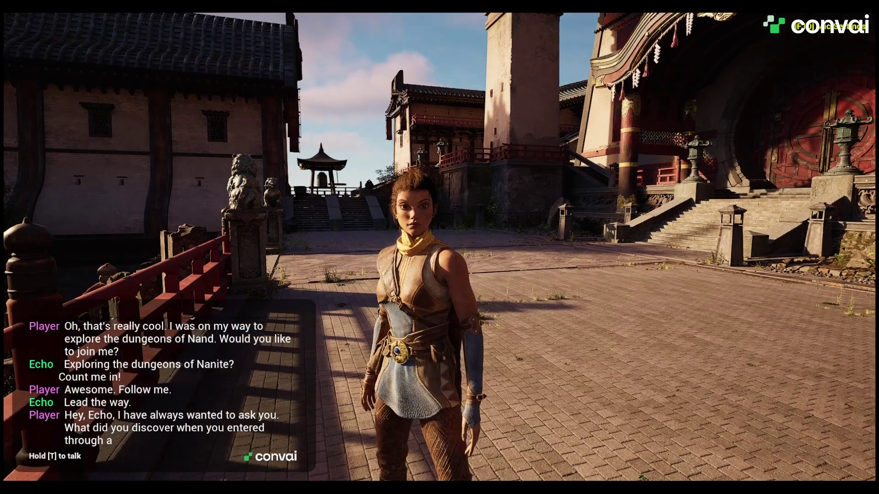